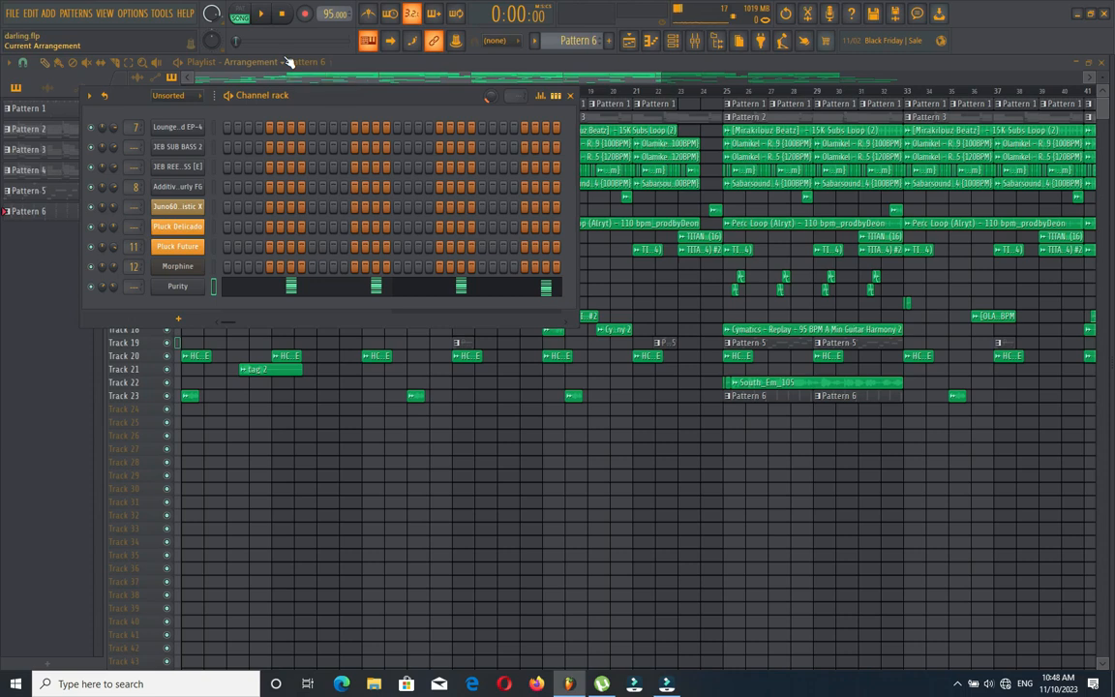
Close the channel rack and play the full arrangement from bar 1, stopping playback just after bar 25.
click(383, 81)
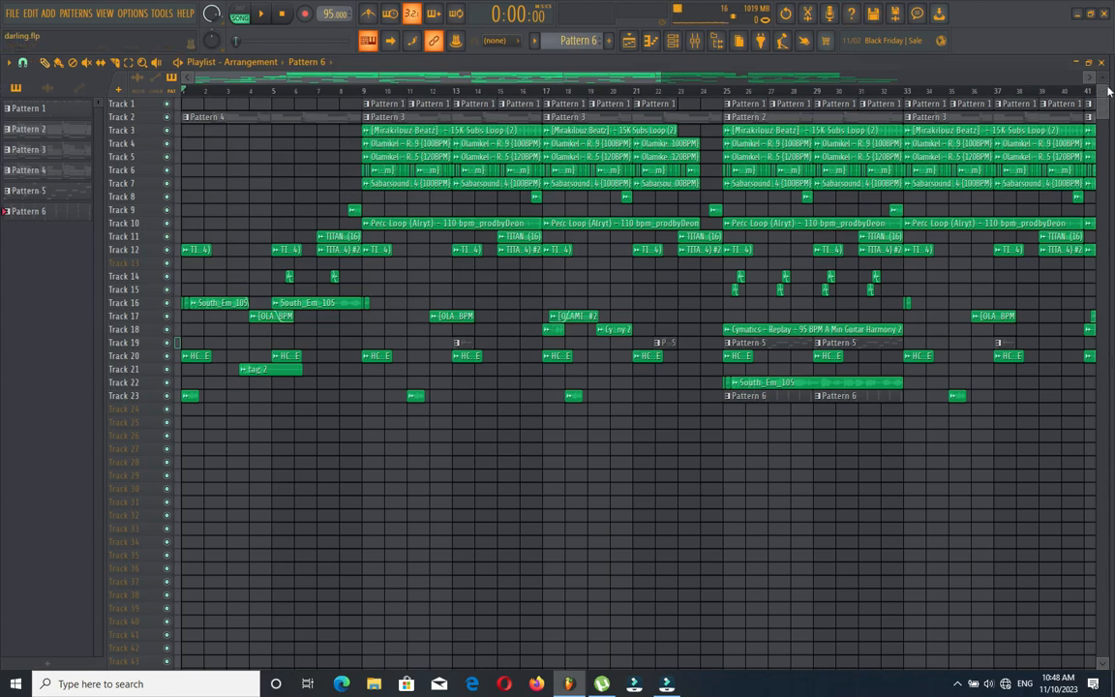
drag(1102, 77, 1104, 119)
drag(661, 77, 799, 78)
mouse_move(1101, 83)
mouse_down()
mouse_move(1103, 103)
mouse_move(1102, 87)
mouse_up()
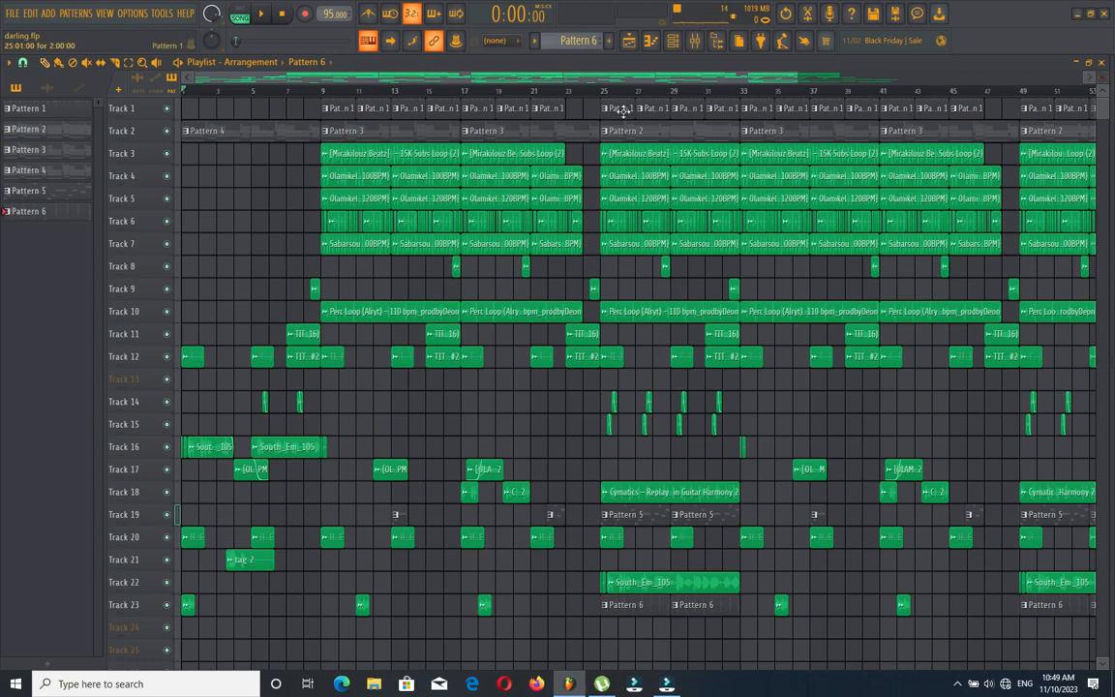
key(space)
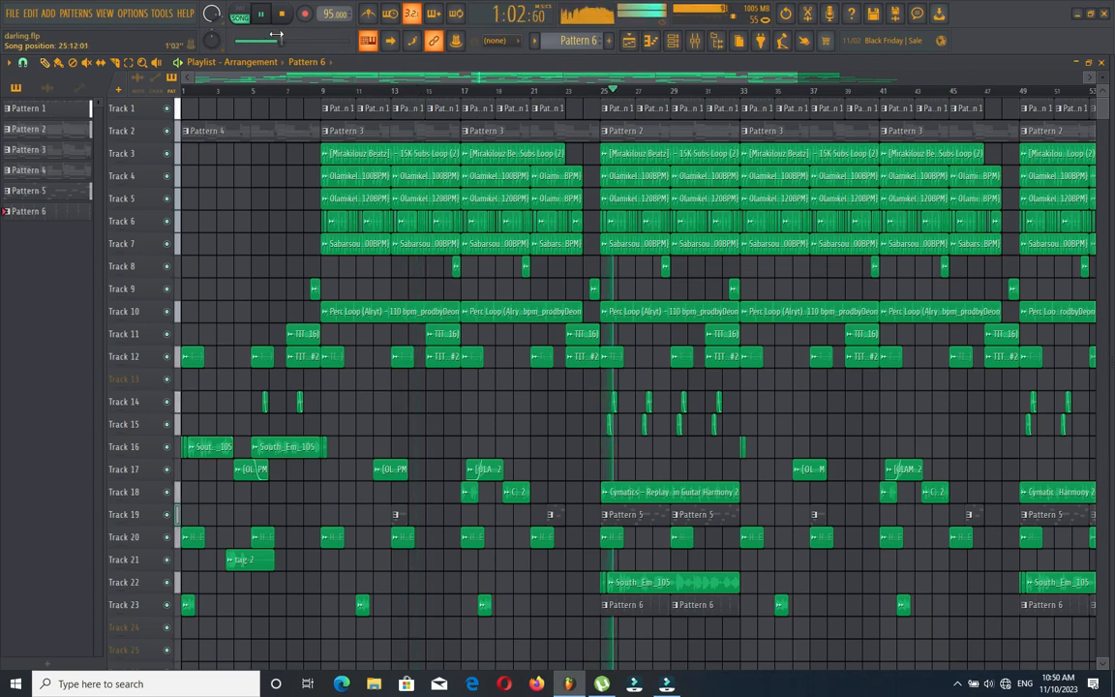
click(282, 18)
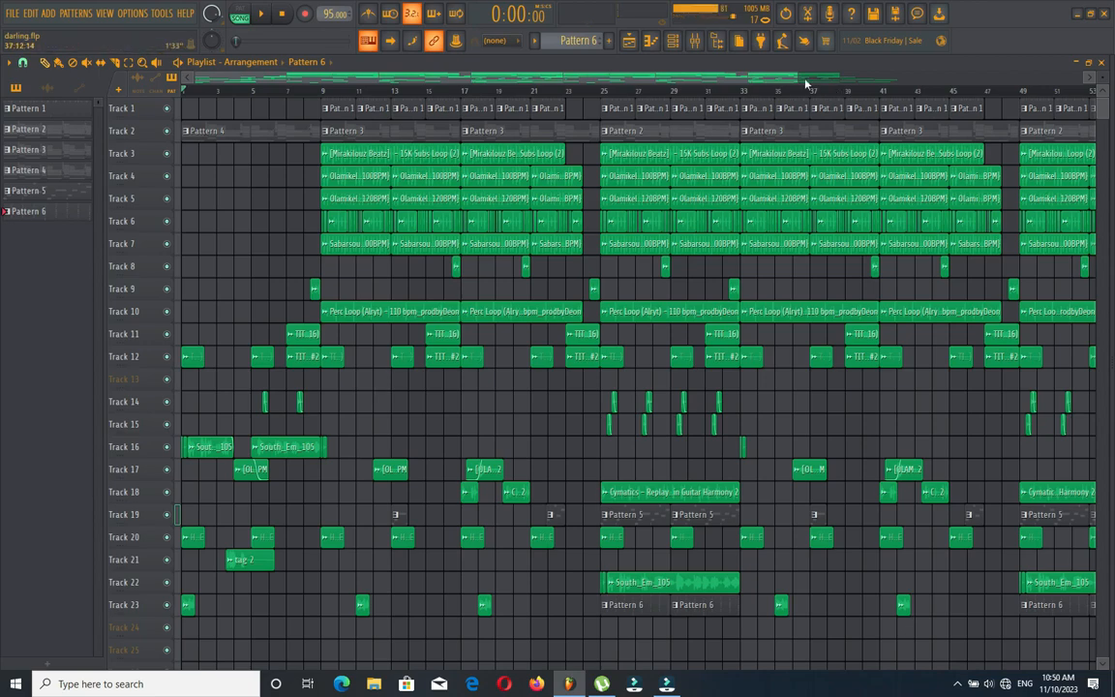
Select the intro section from bar 1 to bar 9 and examine its clips and waveforms across the tracks.
drag(714, 73, 445, 73)
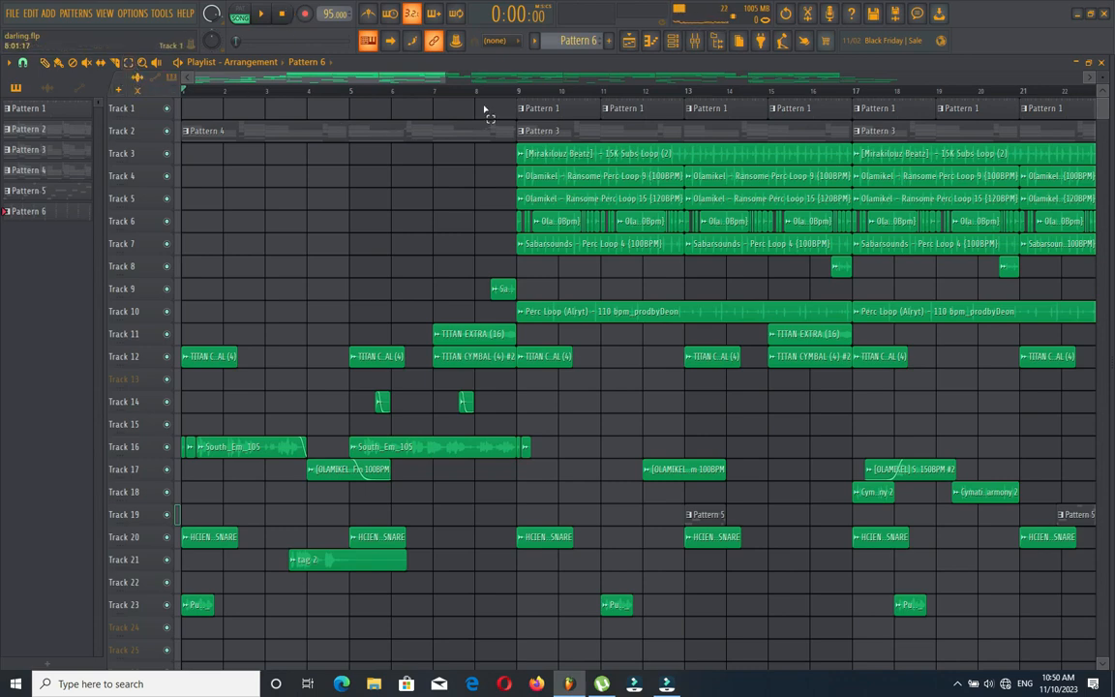
drag(516, 92, 162, 114)
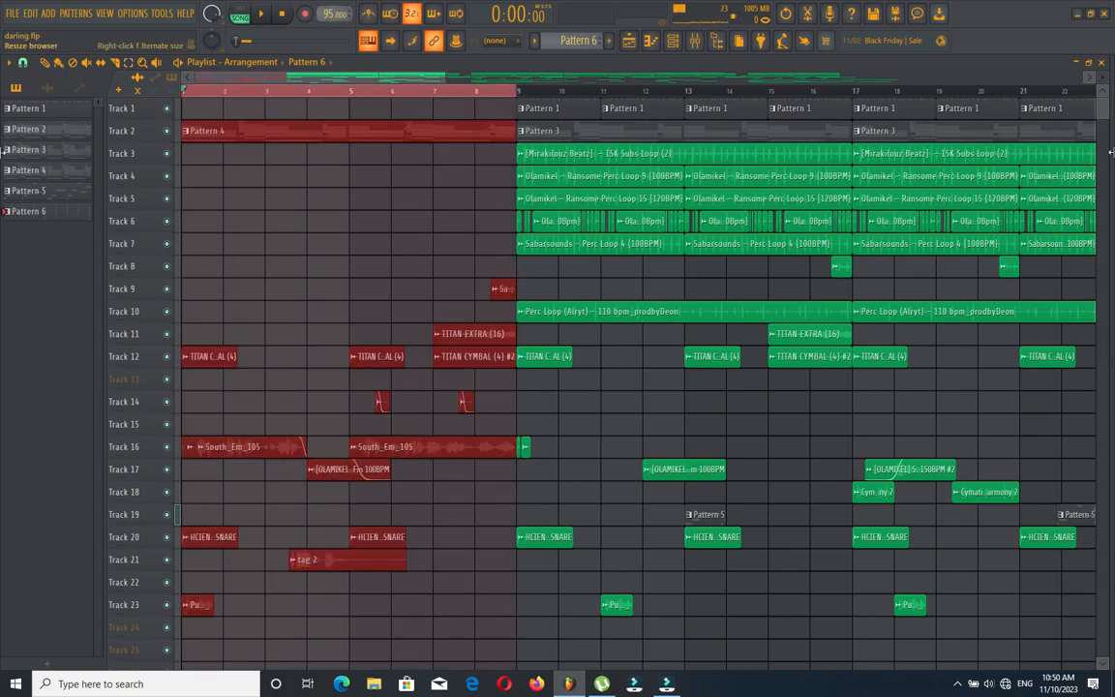
drag(1102, 76, 1102, 60)
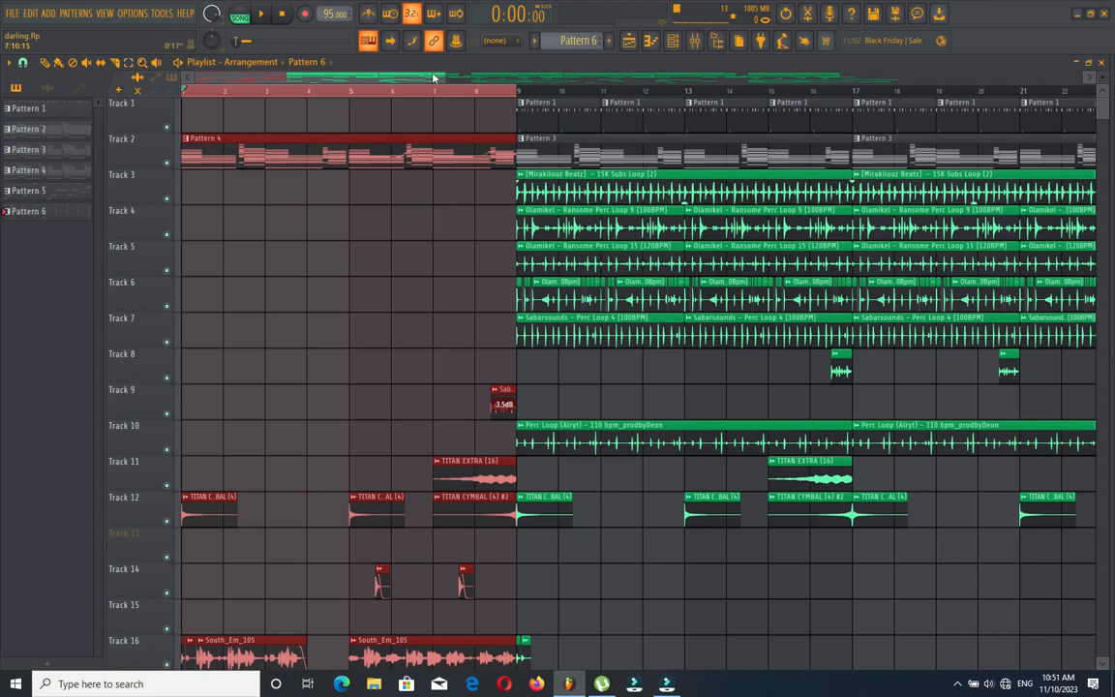
drag(445, 77, 263, 81)
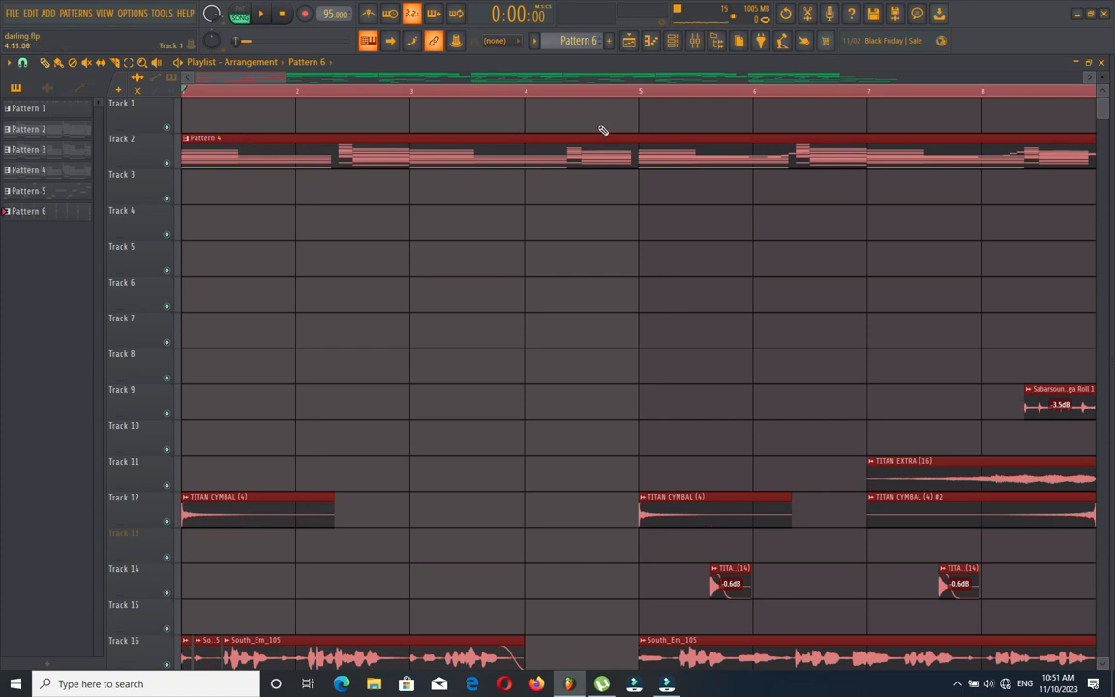
drag(278, 77, 338, 84)
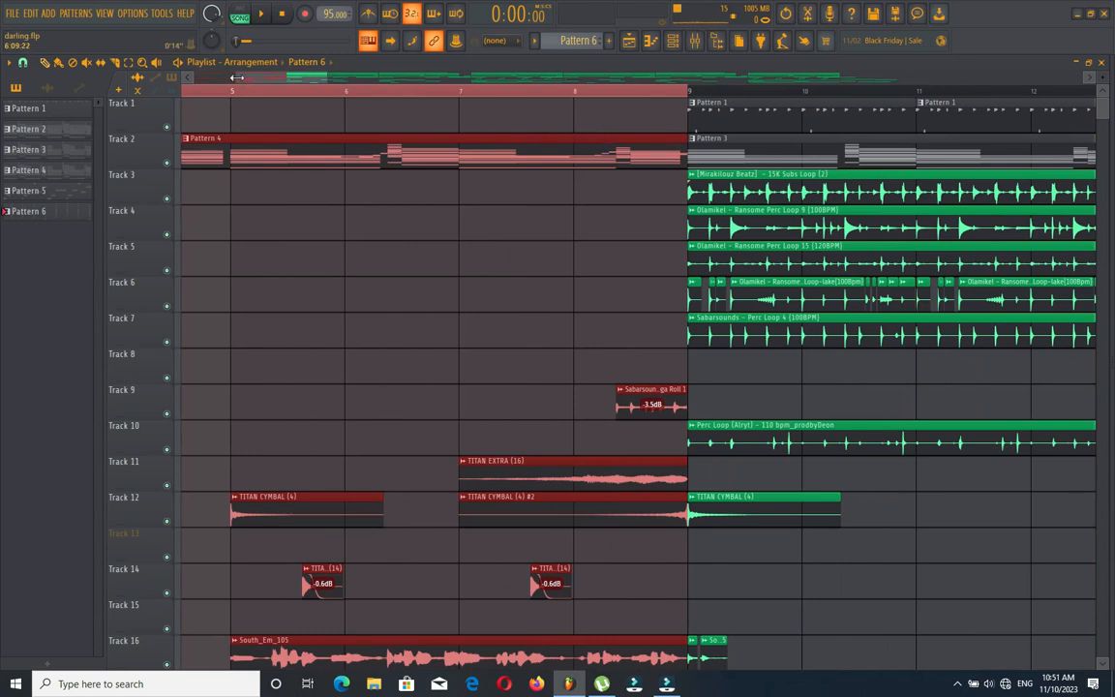
drag(236, 77, 184, 78)
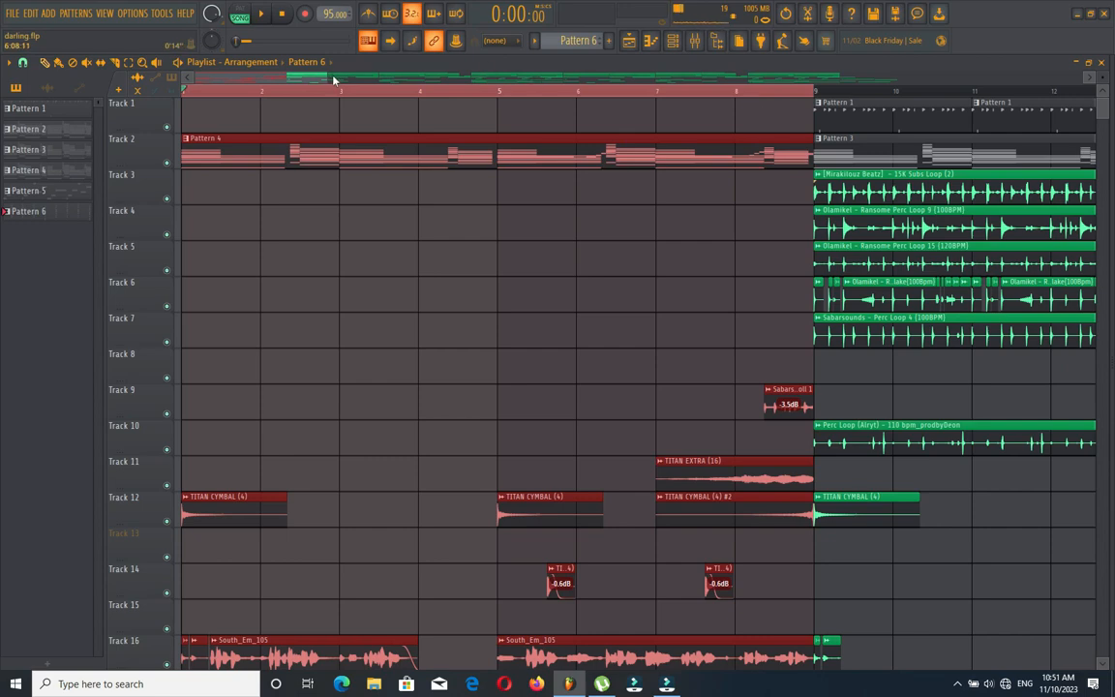
drag(326, 78, 438, 79)
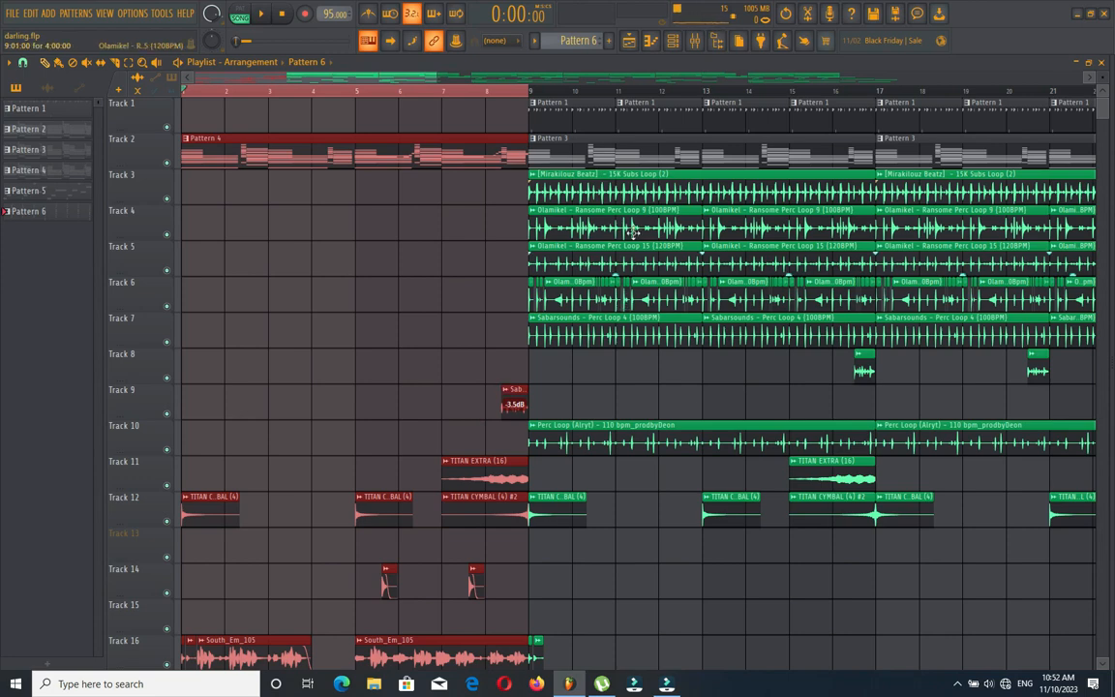
Select the section from bar 9 to bar 17 in the playlist timeline.
drag(429, 77, 465, 79)
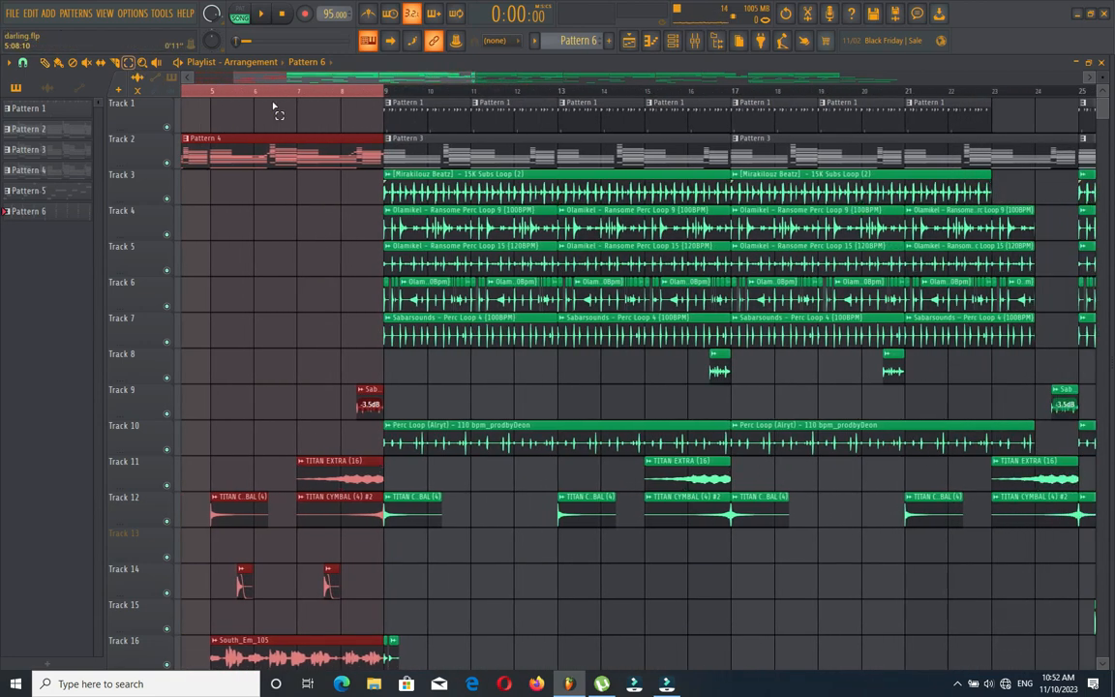
drag(314, 92, 1069, 194)
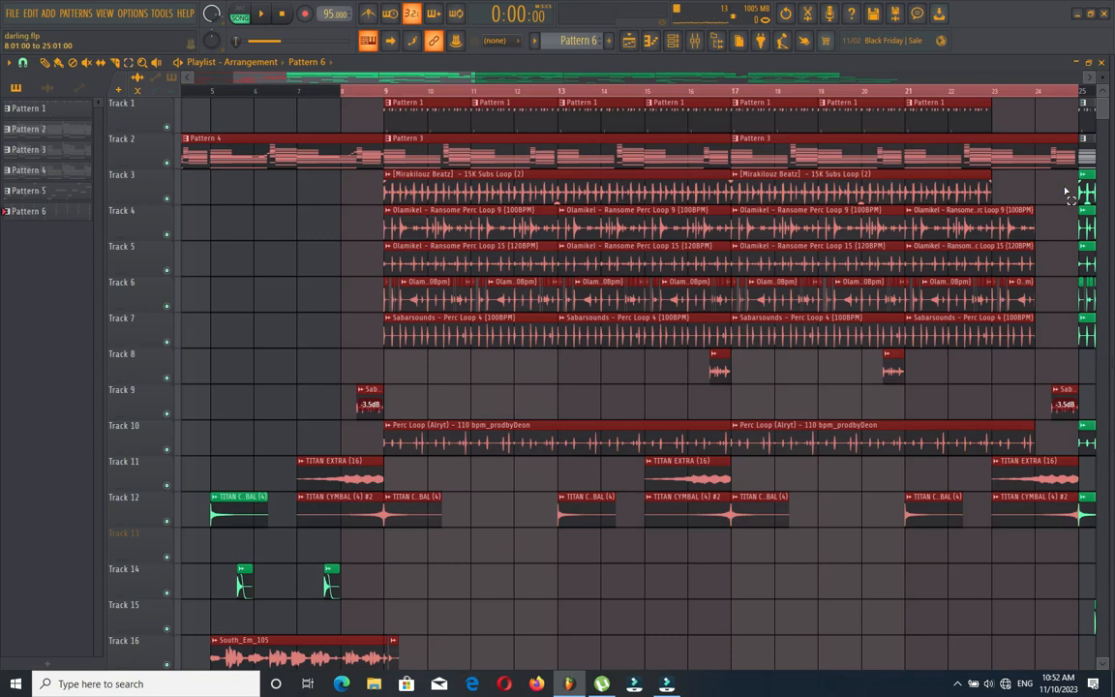
key(space)
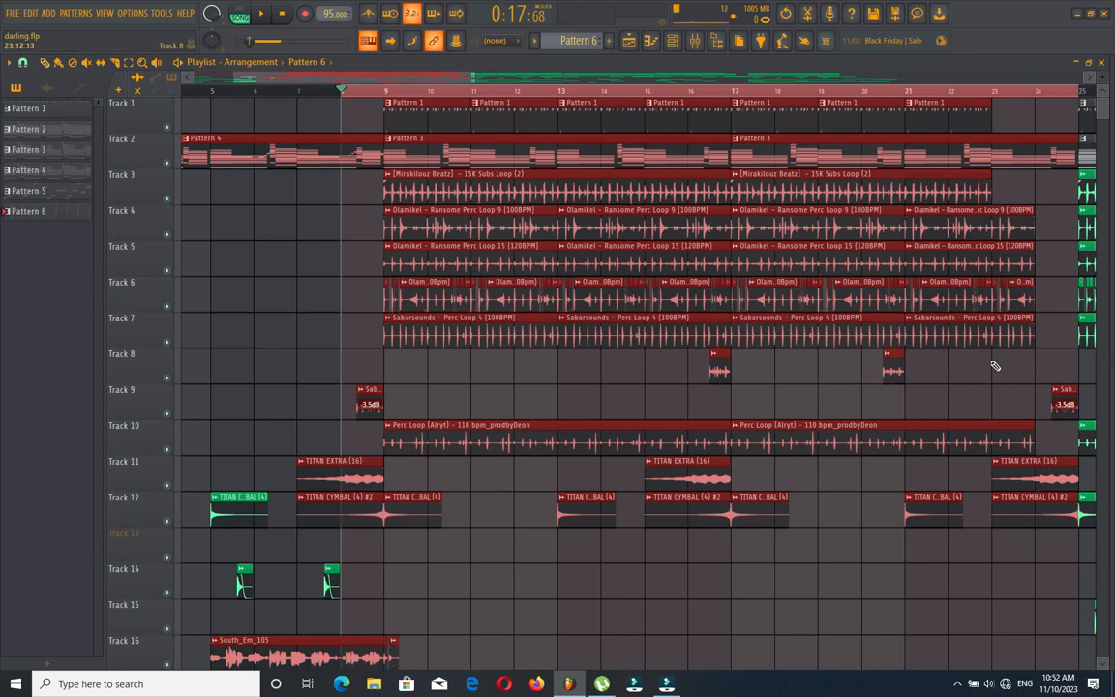
click(129, 64)
drag(368, 93, 677, 93)
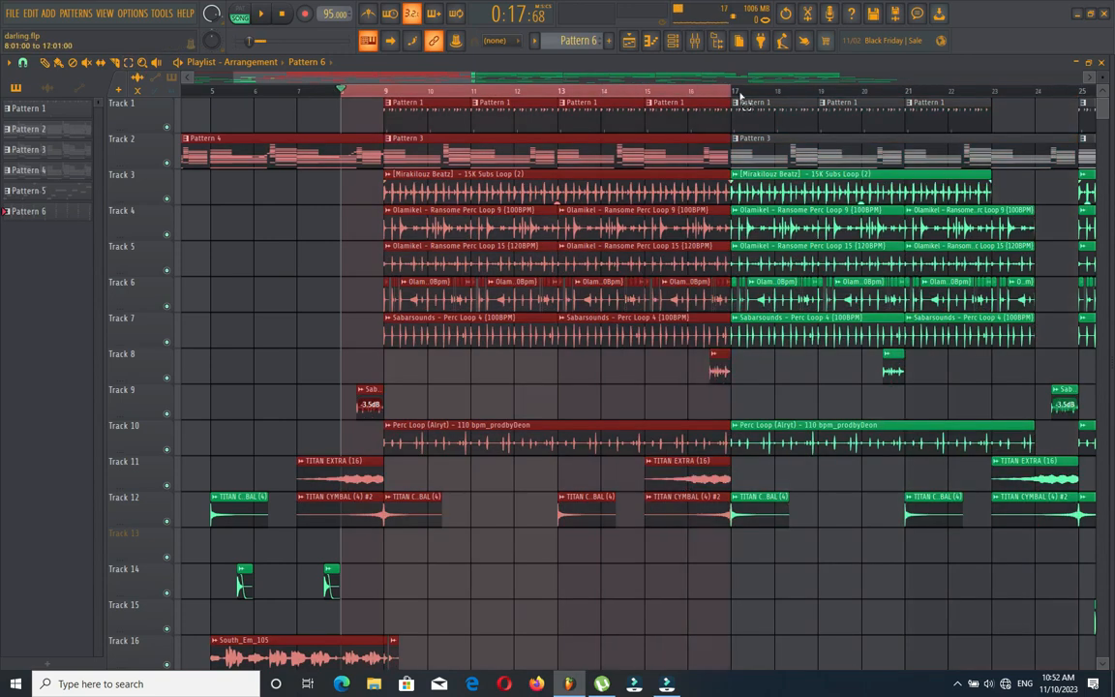
drag(384, 94, 732, 93)
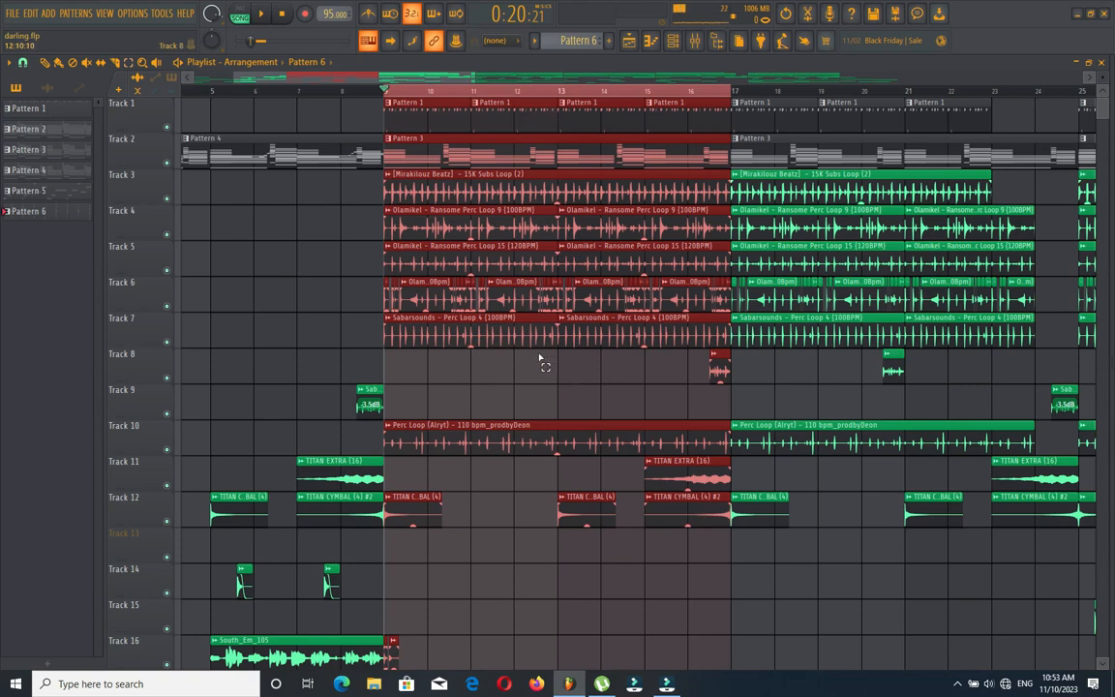
Select the section from bar 17 to bar 25 and compare it with the neighbouring sections.
drag(730, 95, 1070, 111)
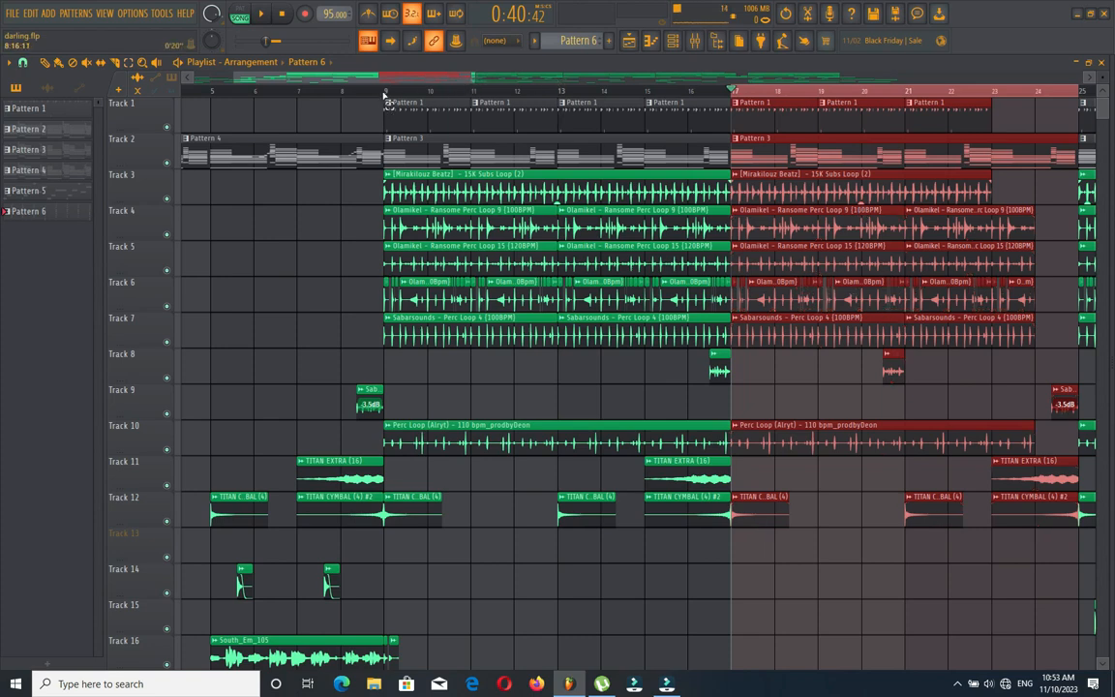
drag(385, 94, 1079, 112)
drag(417, 77, 452, 70)
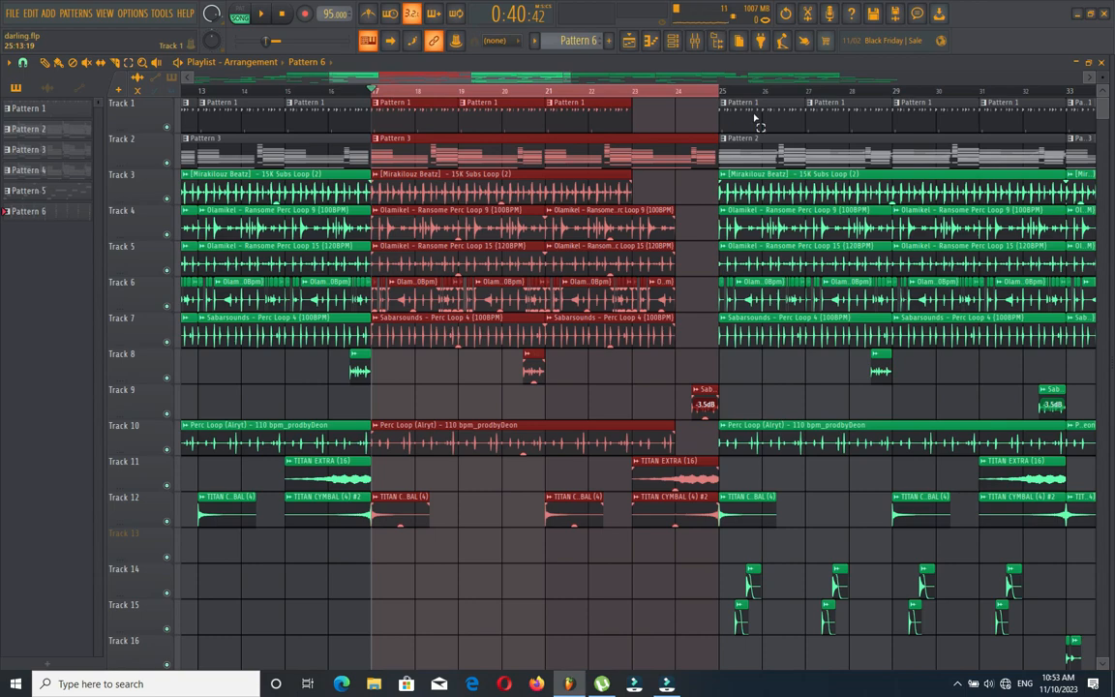
Reselect bars 9 to 17 and play that section, stopping playback near its end.
drag(526, 67, 781, 94)
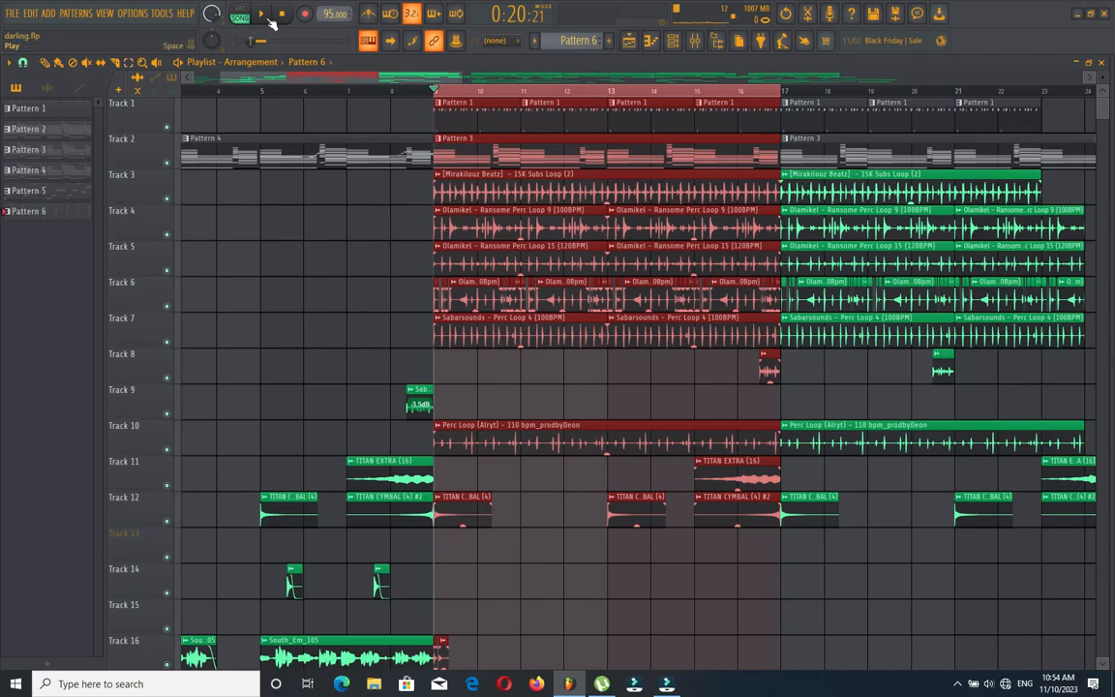
click(263, 16)
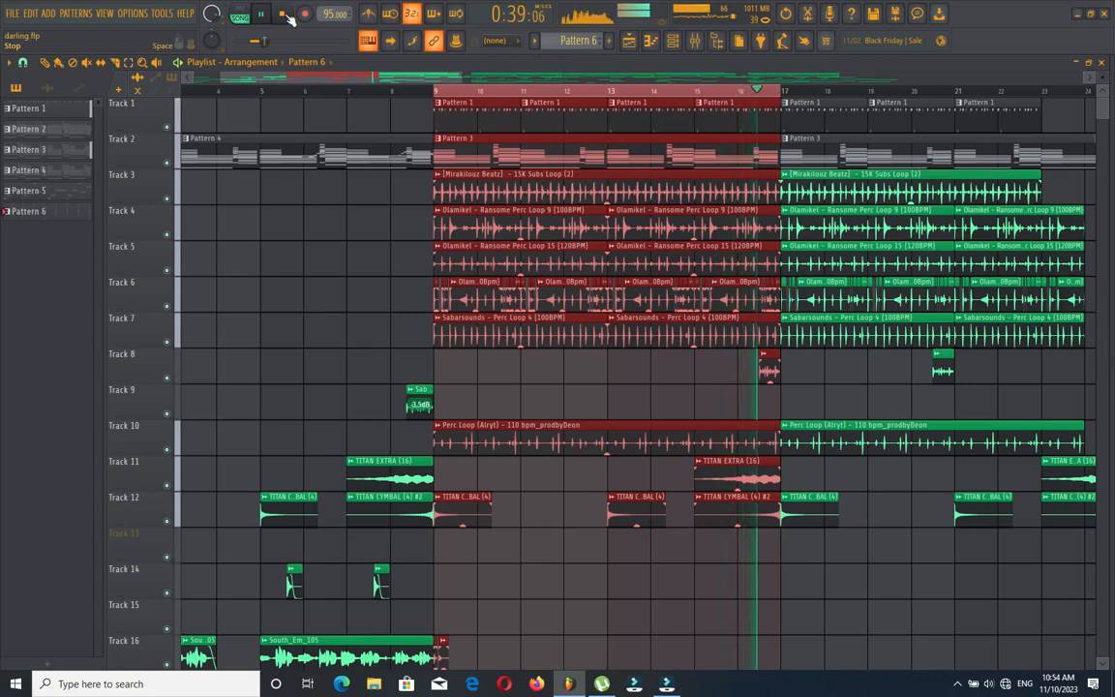
click(288, 15)
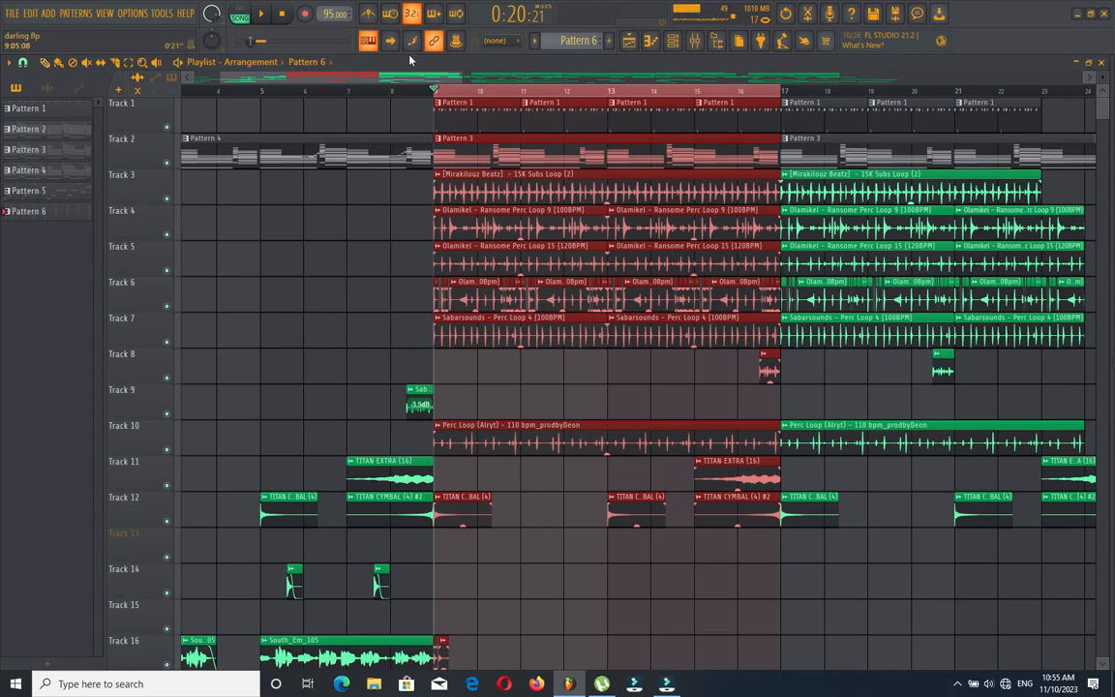
Select bars 17 to 25 and play that section while viewing its lower tracks, stopping playback around bar 23.
drag(395, 86, 418, 82)
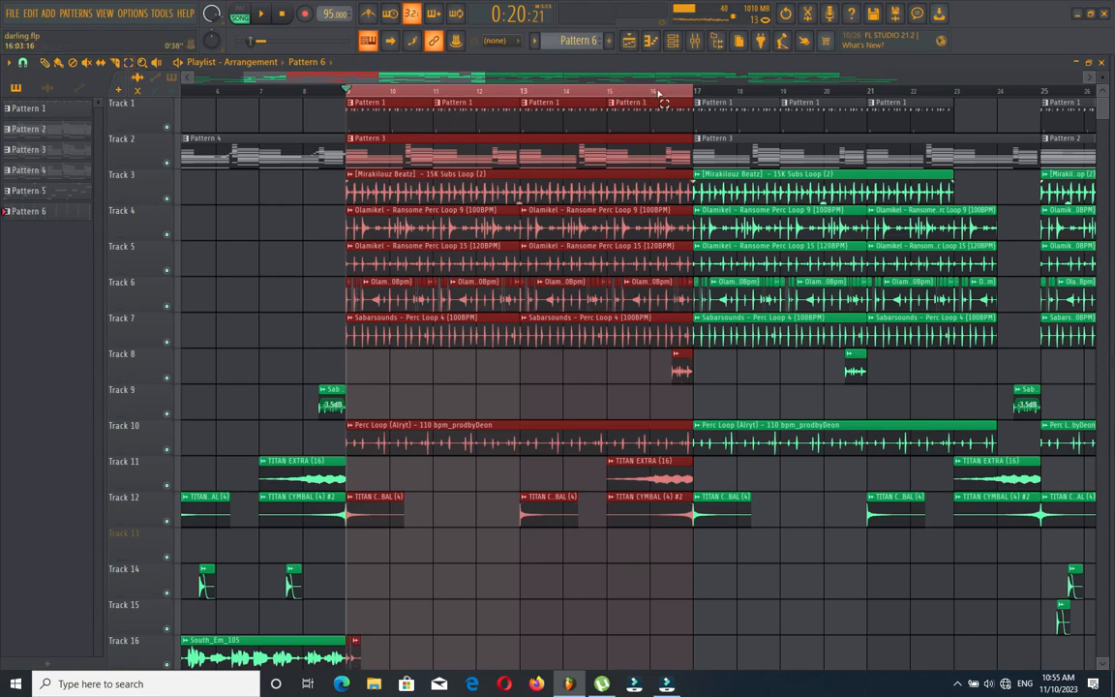
drag(693, 92, 1063, 127)
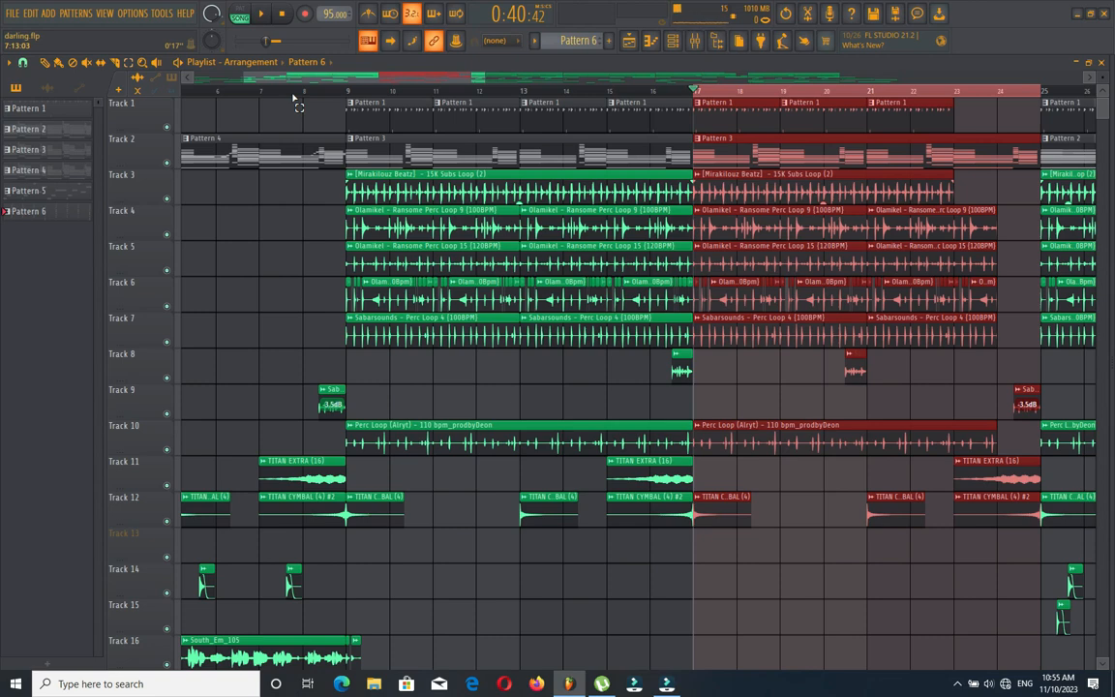
mouse_move(1101, 108)
mouse_down()
mouse_move(1101, 123)
mouse_move(1101, 113)
mouse_up()
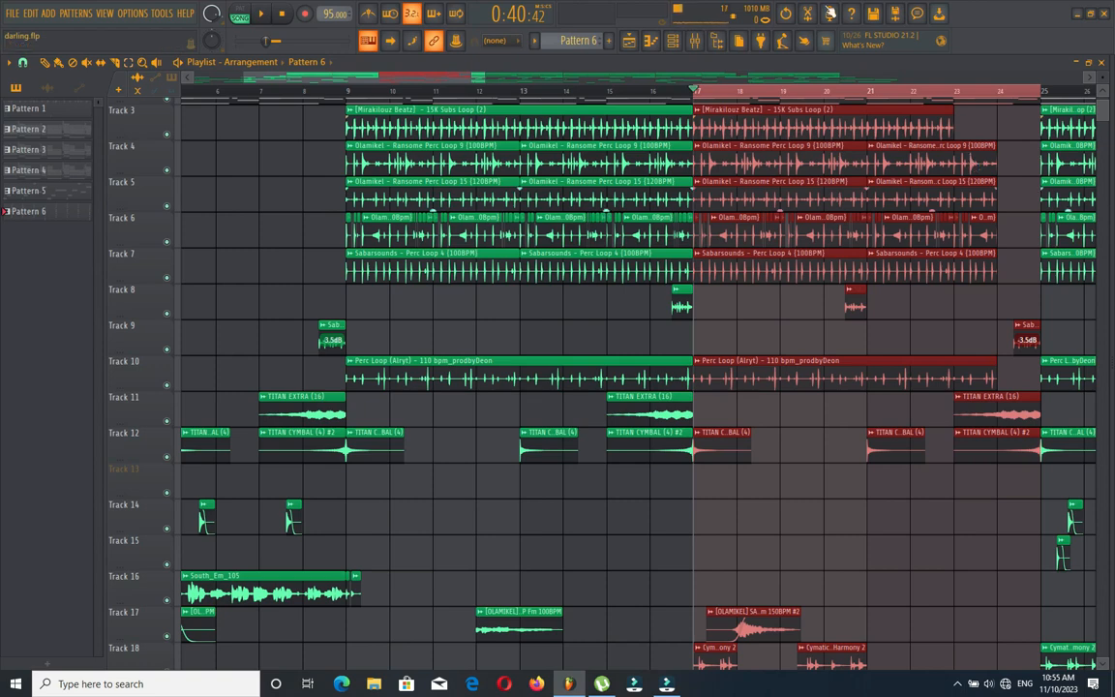
drag(427, 79, 477, 78)
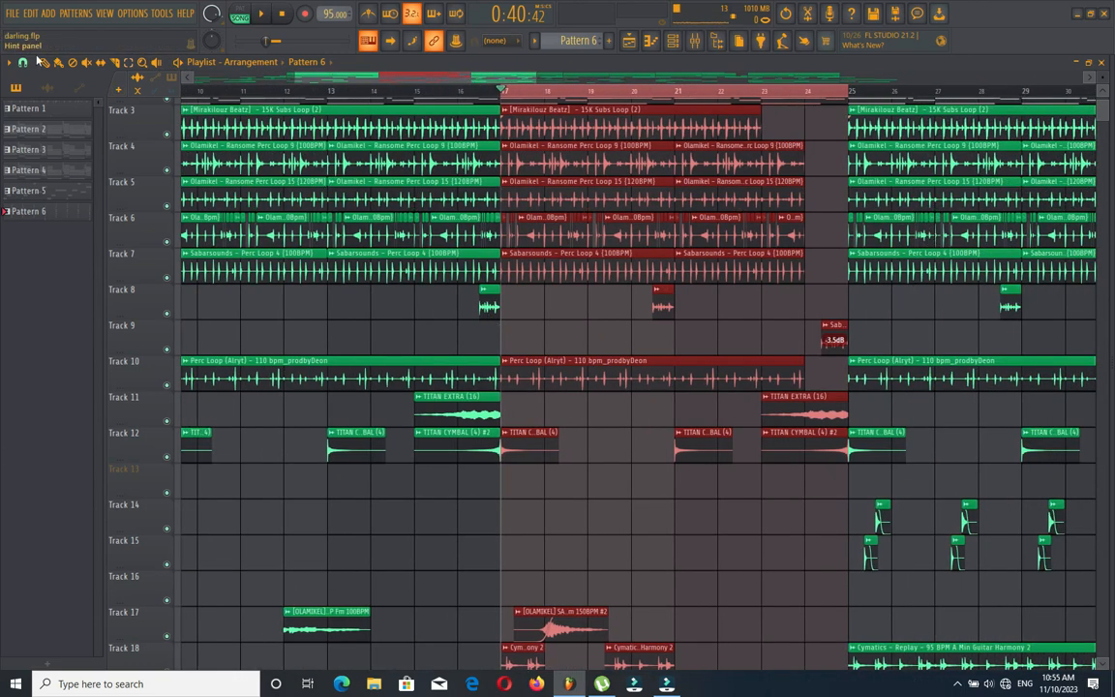
click(260, 14)
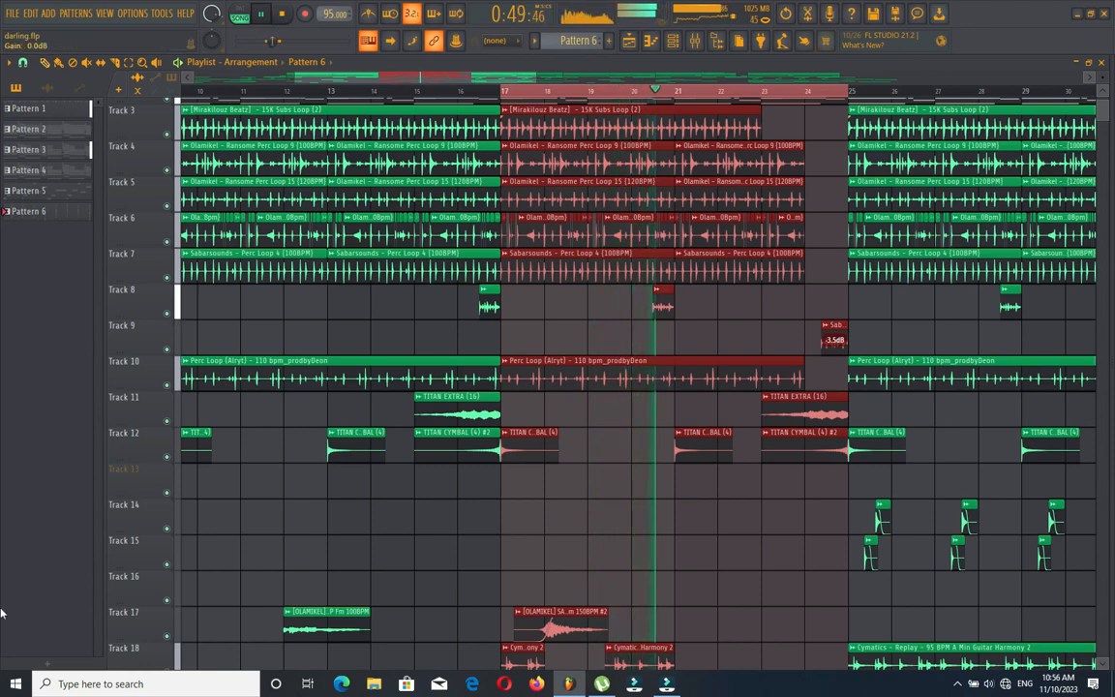
scroll(1101, 117, down, 1)
mouse_move(1101, 117)
mouse_down()
mouse_move(1105, 126)
mouse_move(1105, 114)
mouse_up()
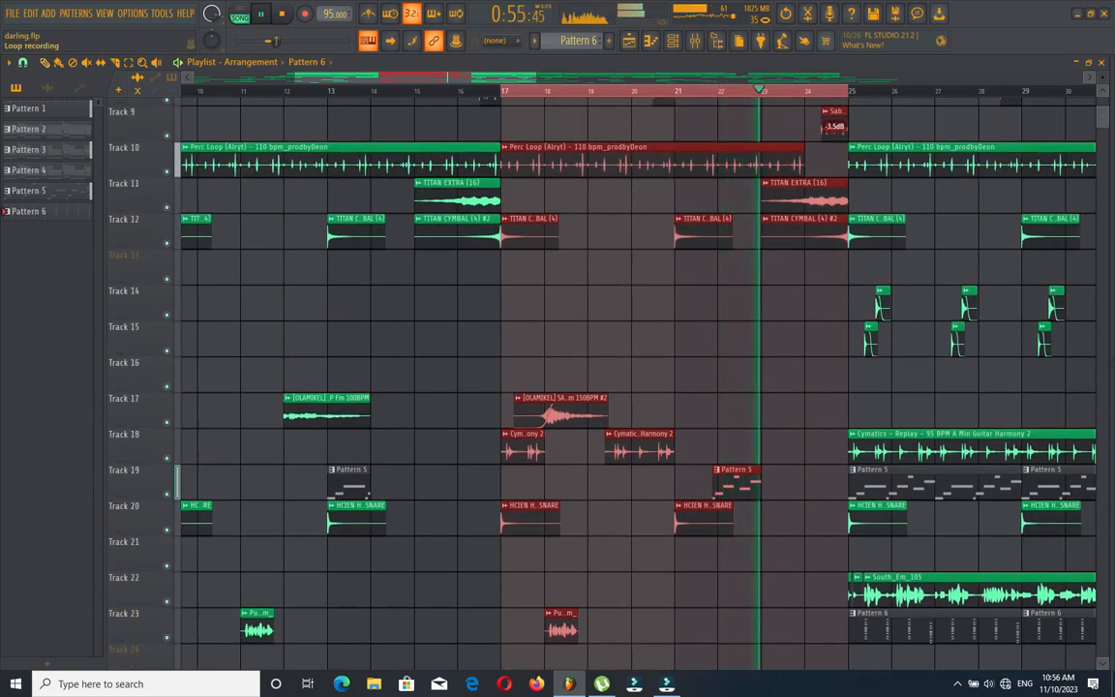
click(292, 14)
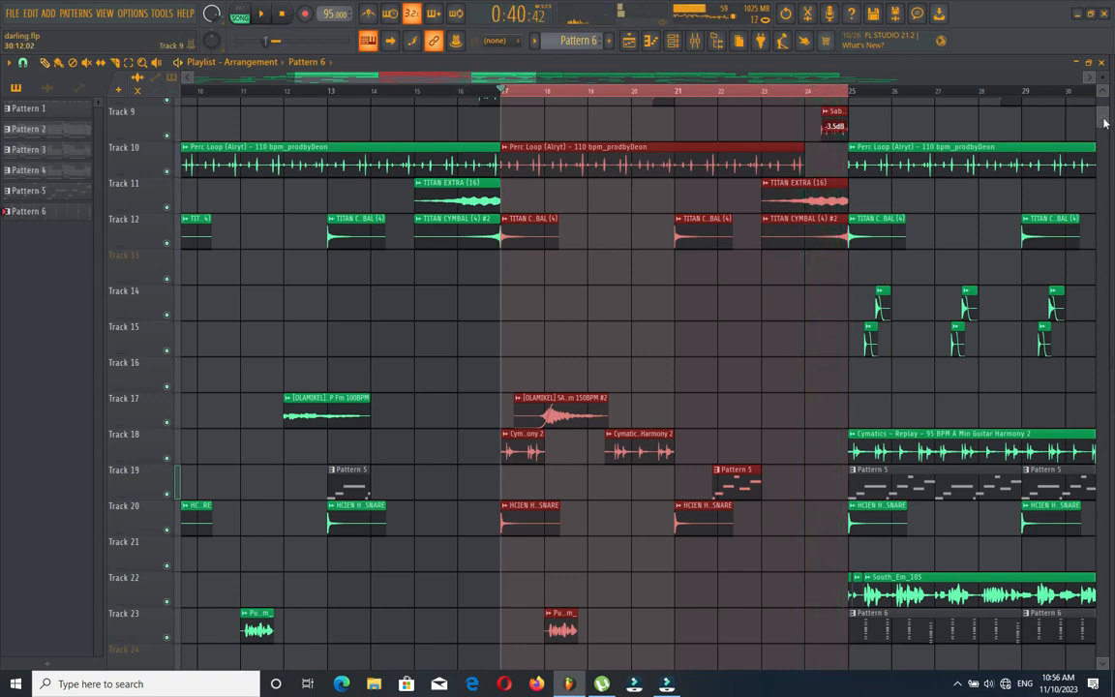
Inspect the guitar harmony and saxophone clip settings and Pattern 5's piano roll from the bars 17 to 25 section.
scroll(646, 181, up, 7)
scroll(646, 181, down, 5)
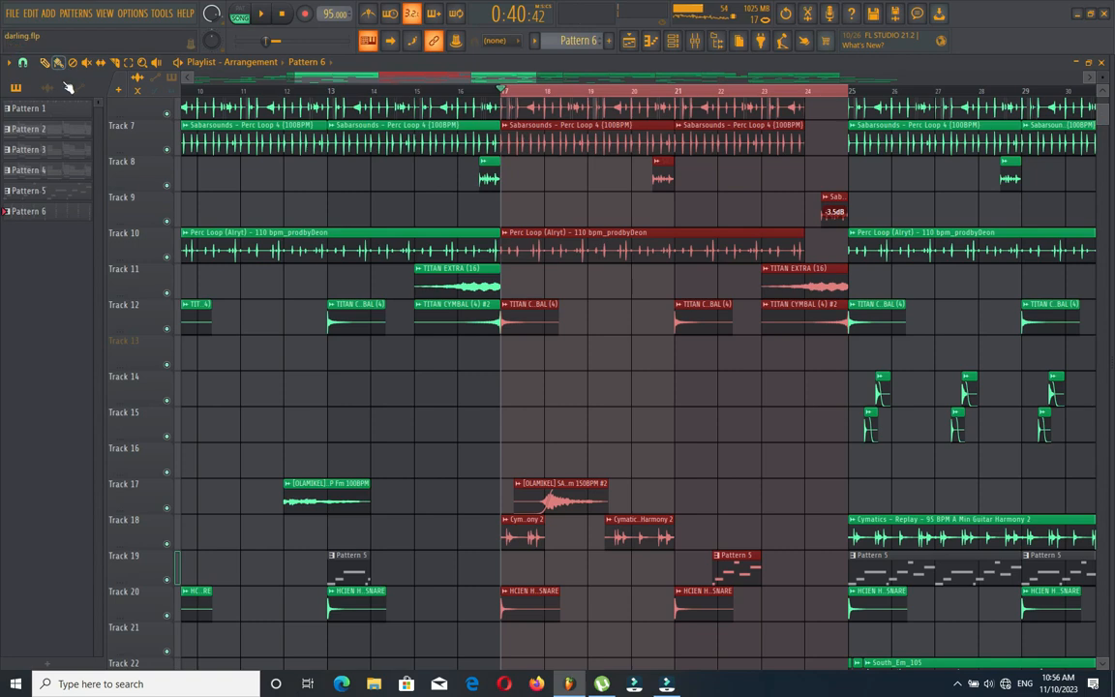
double_click(529, 522)
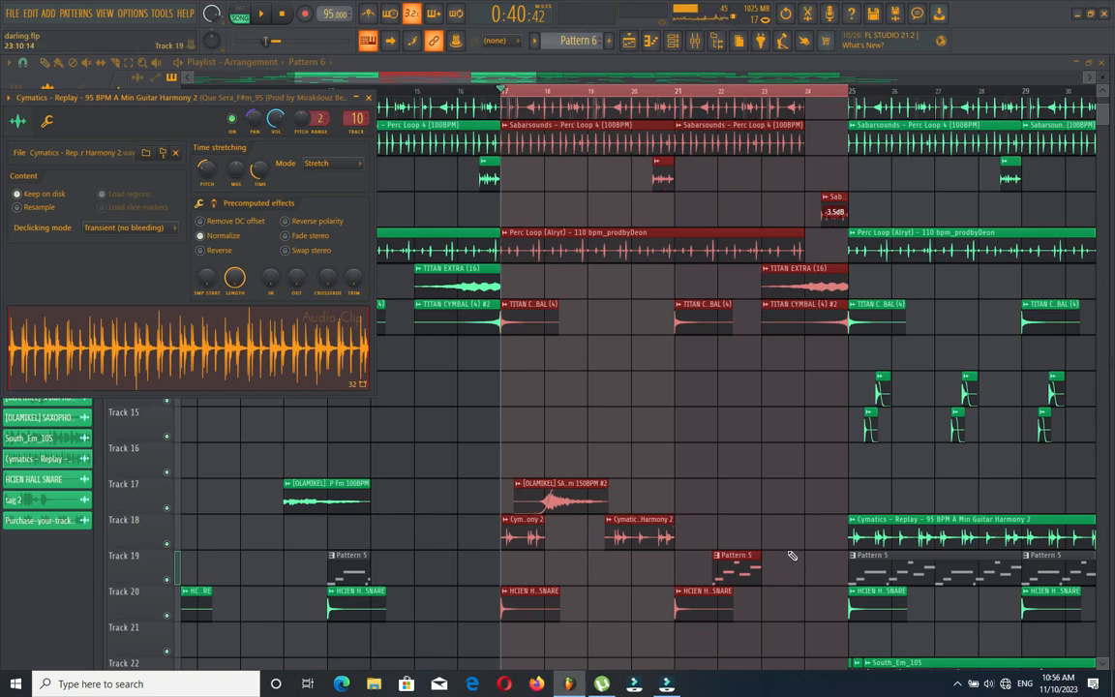
double_click(585, 506)
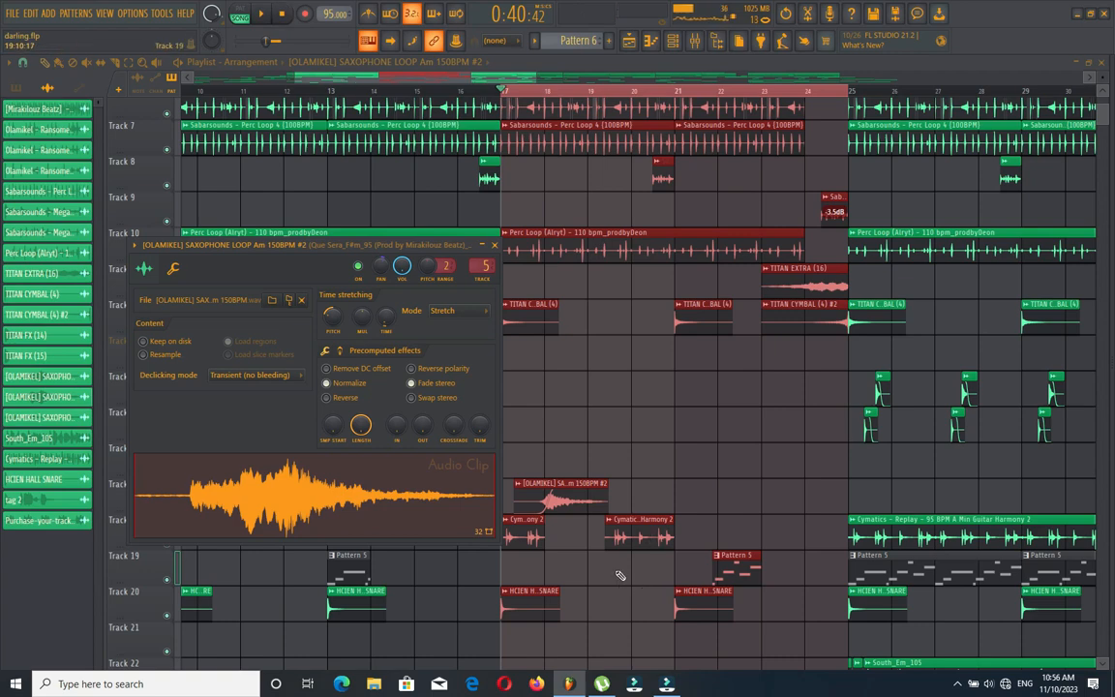
double_click(717, 569)
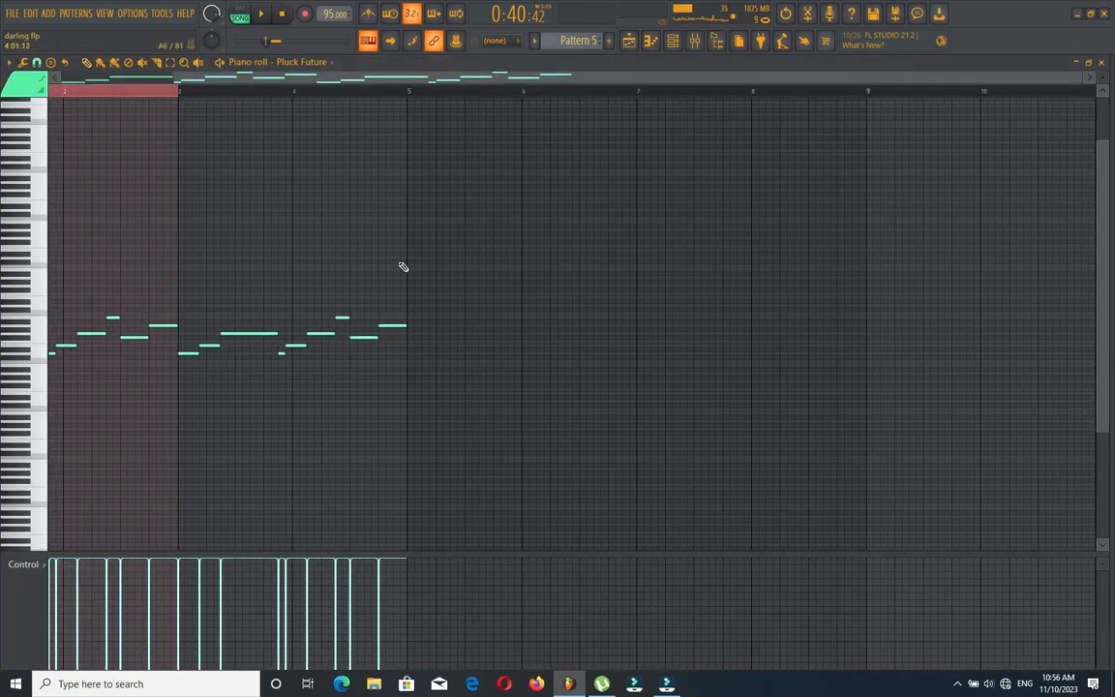
click(1101, 63)
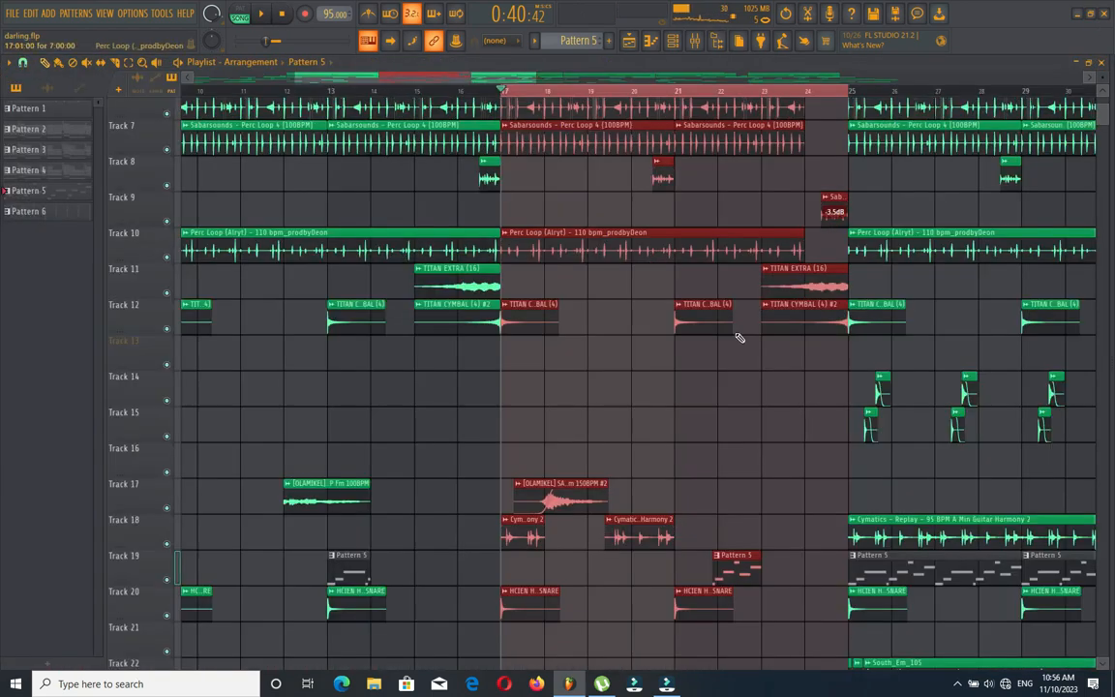
scroll(665, 271, down, 3)
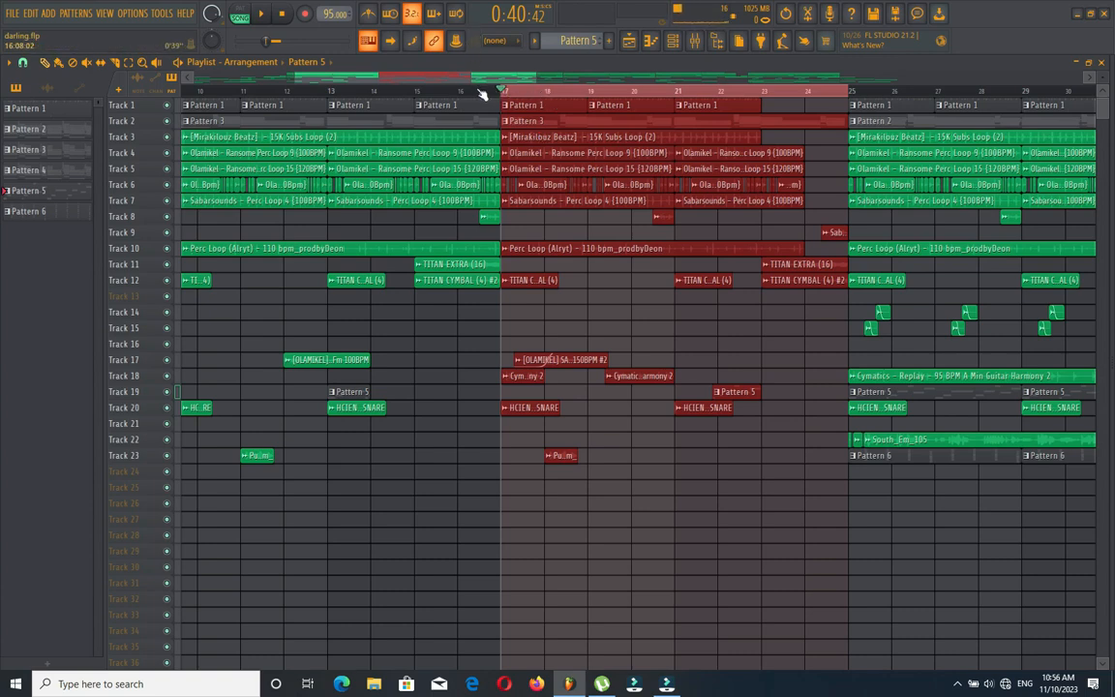
drag(503, 80, 194, 77)
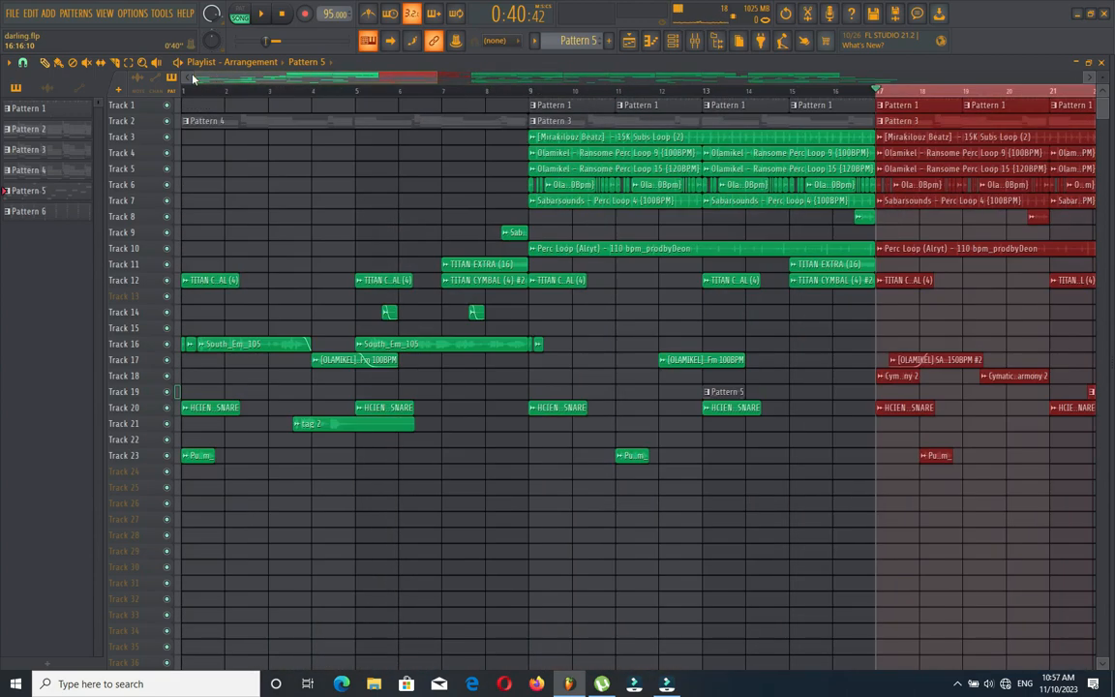
Select bars 25 to 33 and play that section, stopping playback around bar 28.
drag(409, 78, 577, 77)
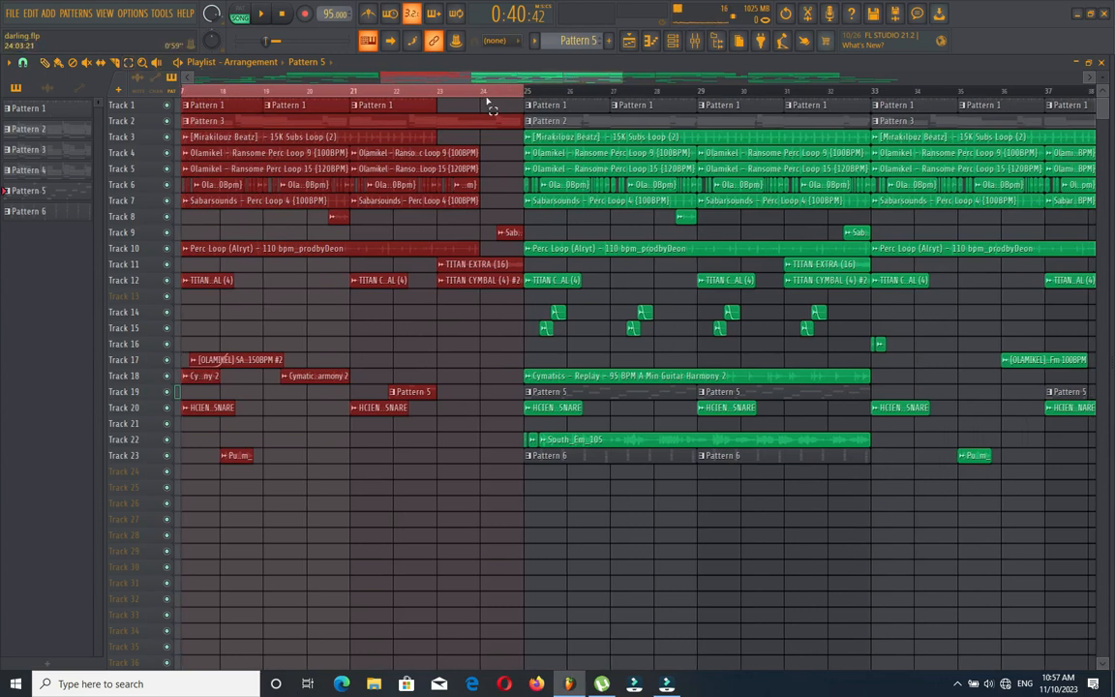
drag(523, 104, 864, 121)
click(261, 13)
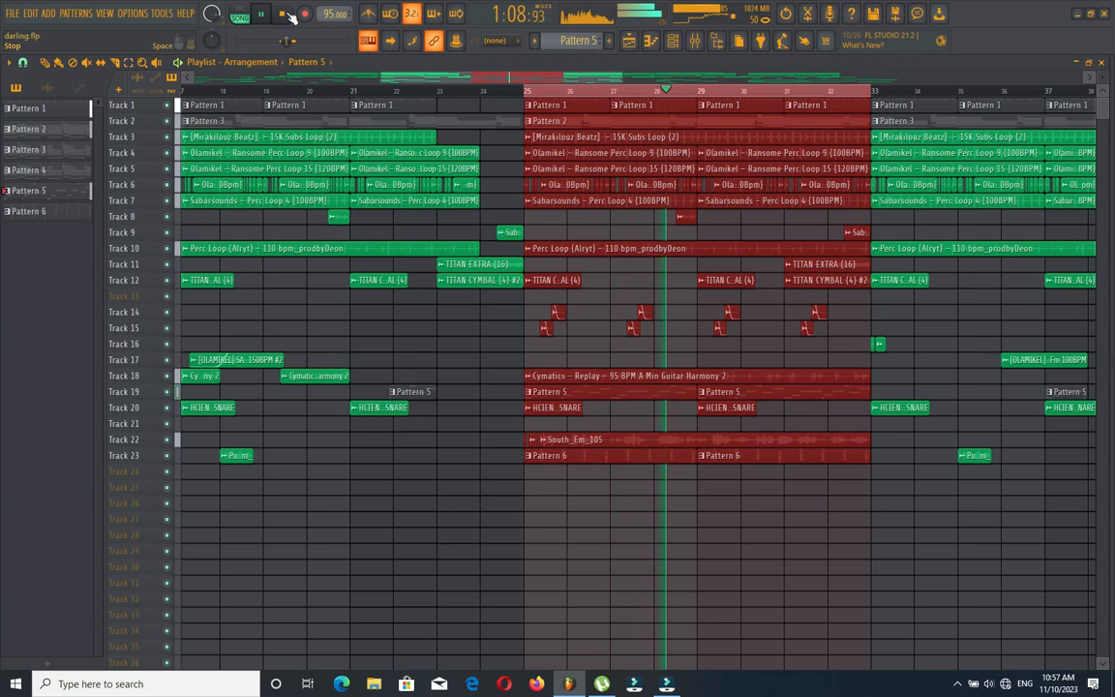
click(289, 15)
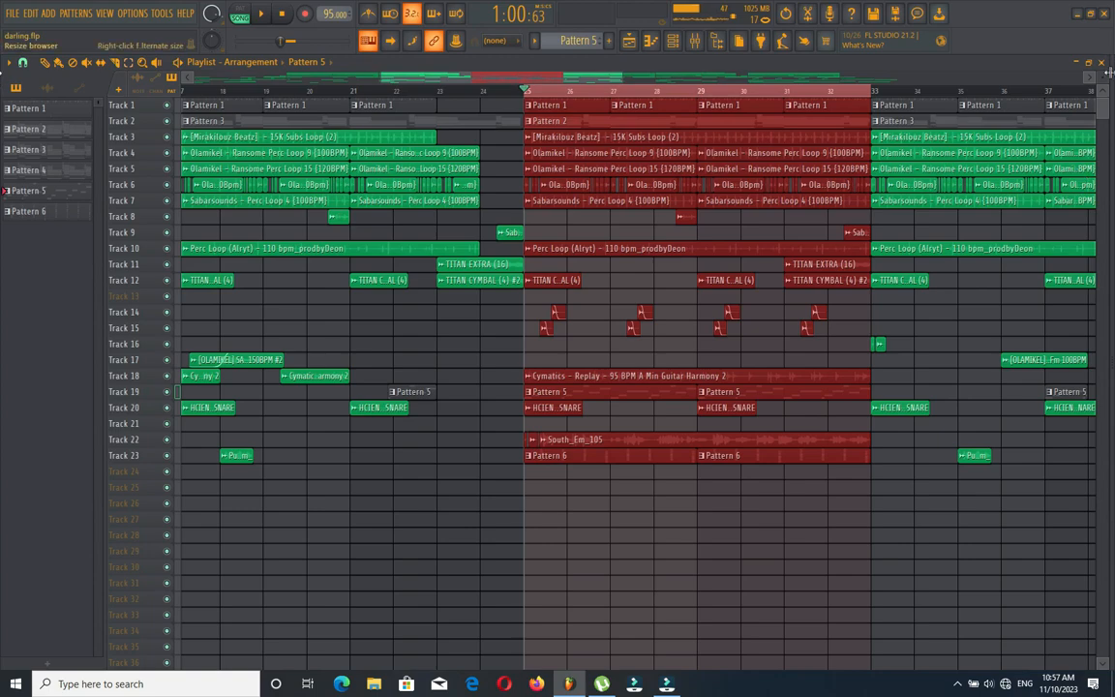
Examine the lower and upper track clips of the bars 25 to 33 section alongside the section that follows.
drag(1102, 78, 1102, 100)
scroll(997, 104, down, 7)
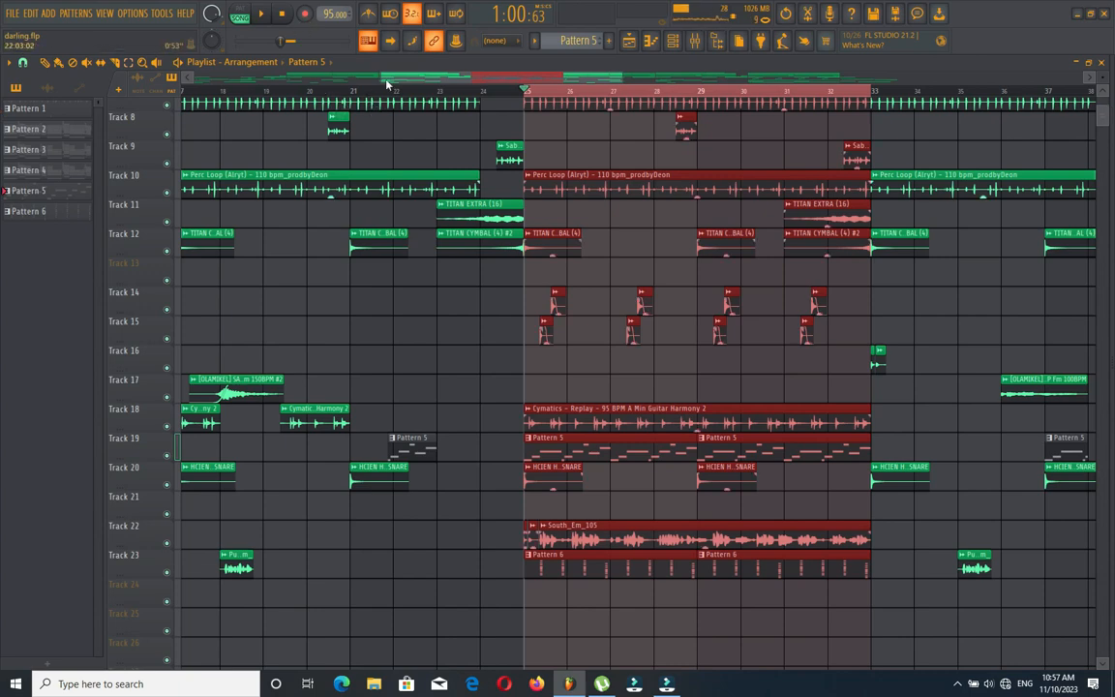
drag(384, 79, 435, 80)
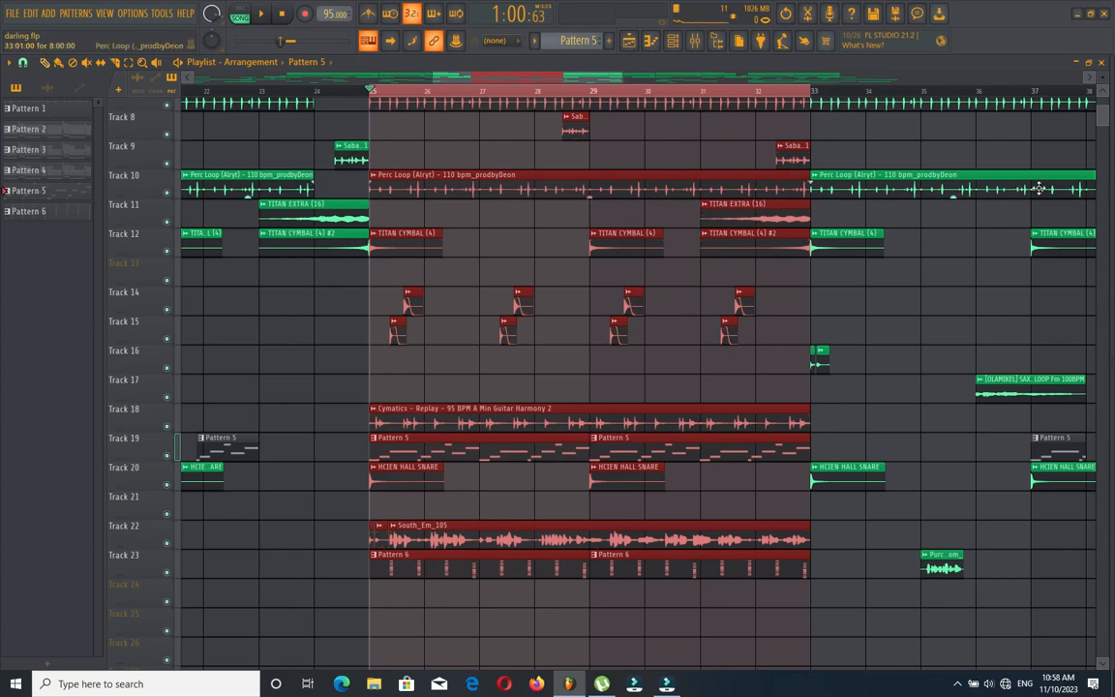
scroll(1108, 99, up, 5)
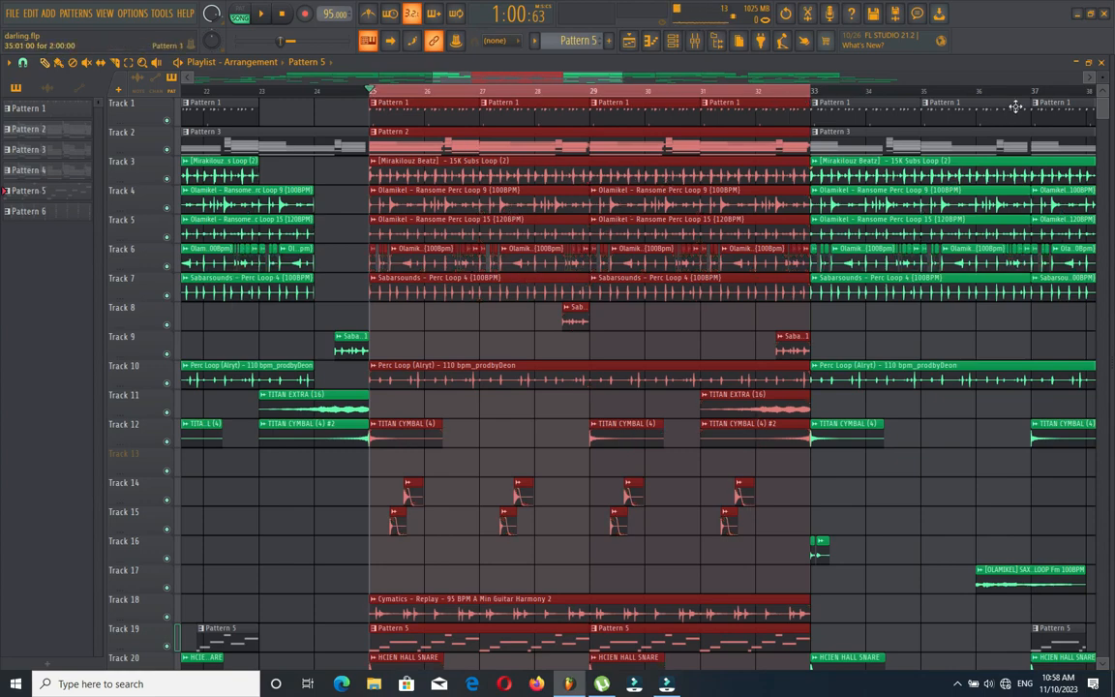
Compare the bars 25 to 33 section with the earlier sections from bar 1 across all tracks.
mouse_move(1103, 81)
mouse_down()
mouse_move(1103, 108)
mouse_move(1103, 84)
mouse_up()
drag(430, 76, 193, 77)
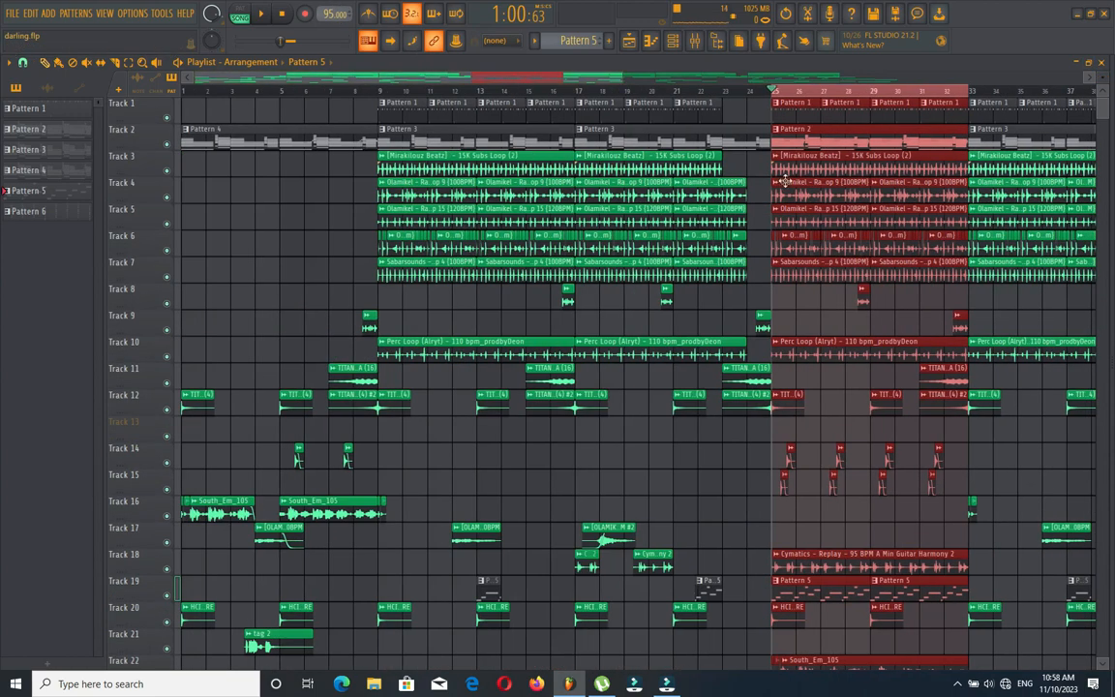
mouse_move(1102, 80)
mouse_down()
mouse_move(1102, 107)
mouse_move(1102, 90)
mouse_up()
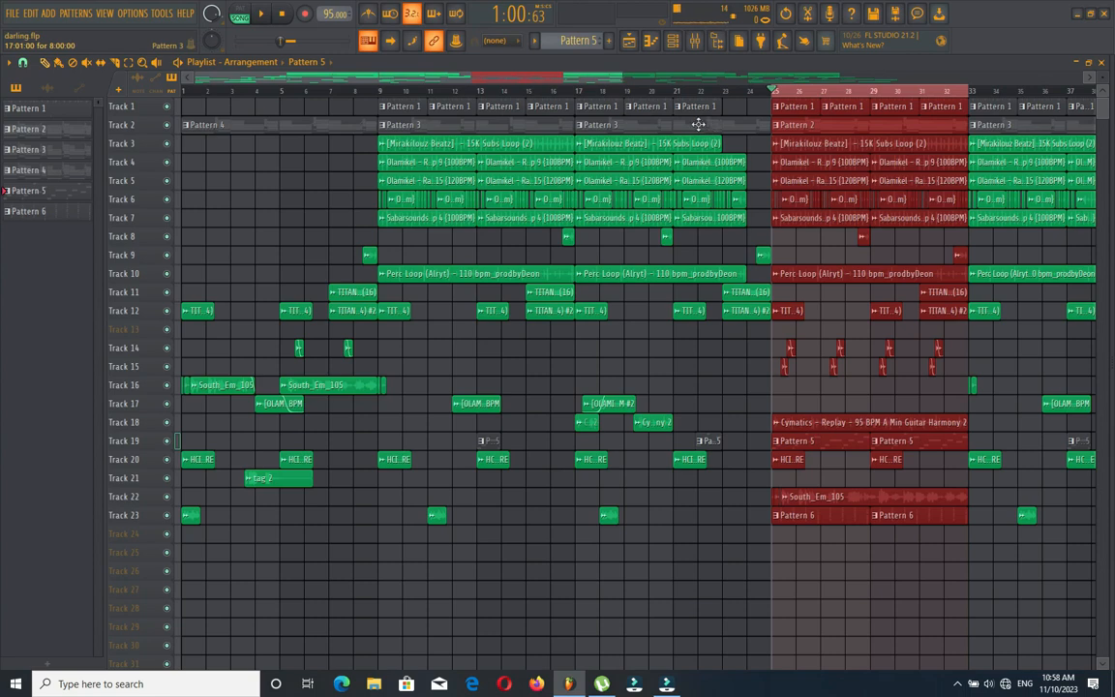
drag(624, 74, 483, 75)
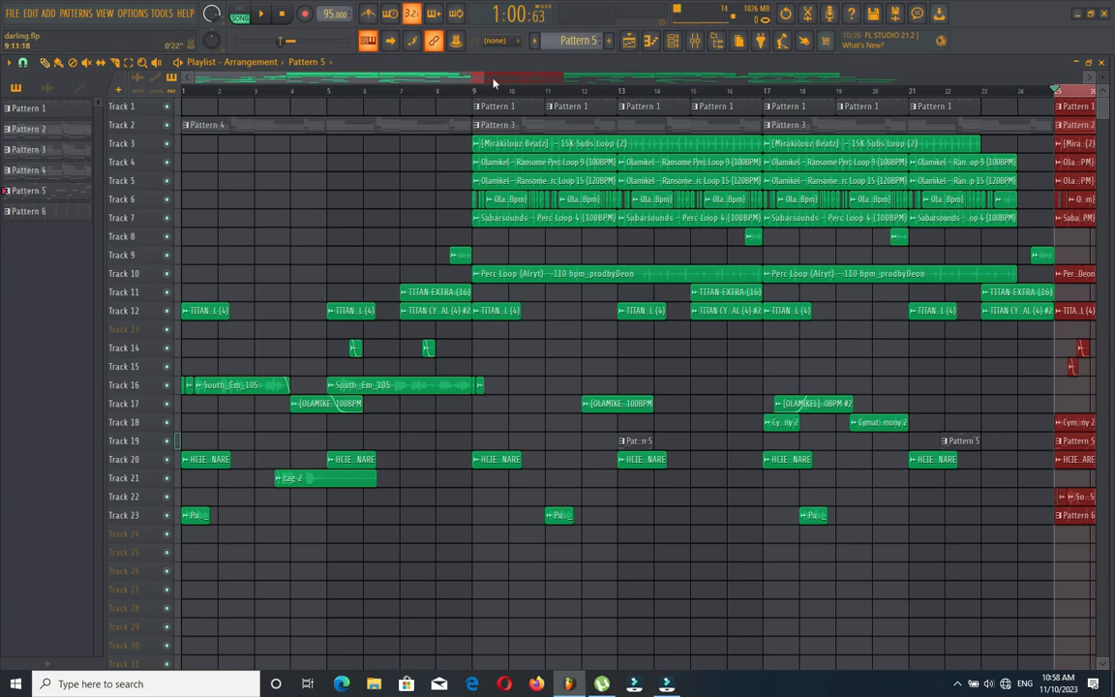
drag(482, 78, 374, 78)
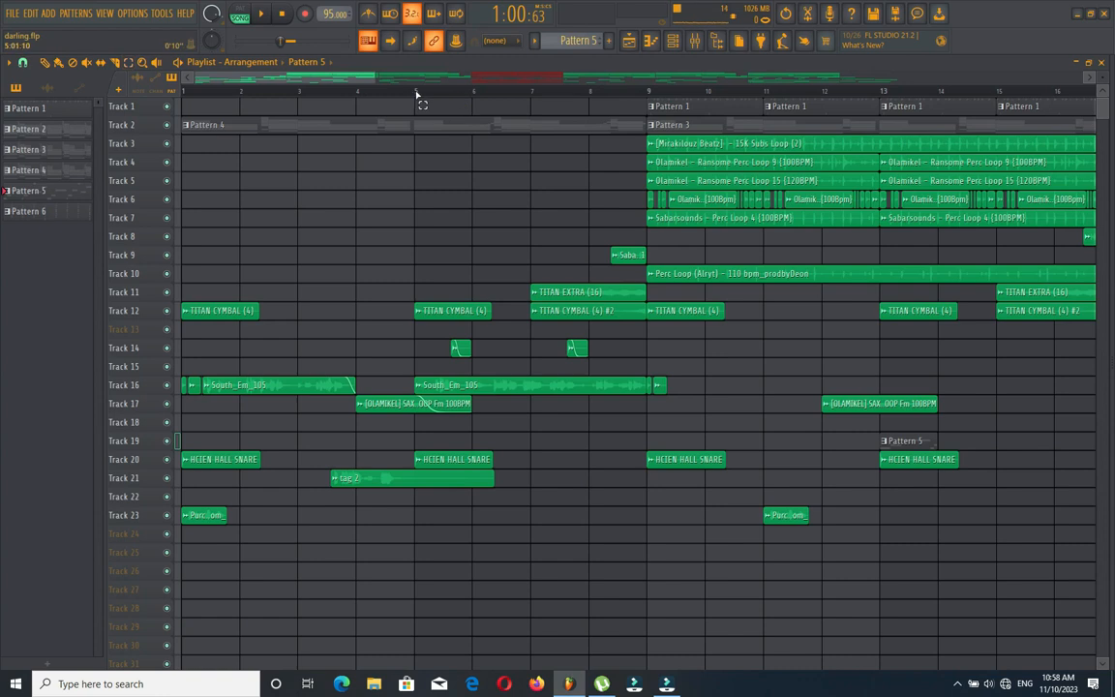
Select bars 1 to 5 and examine the intro's Pattern 4 and upper-track clips up to the bar 9 section.
drag(416, 94, 227, 97)
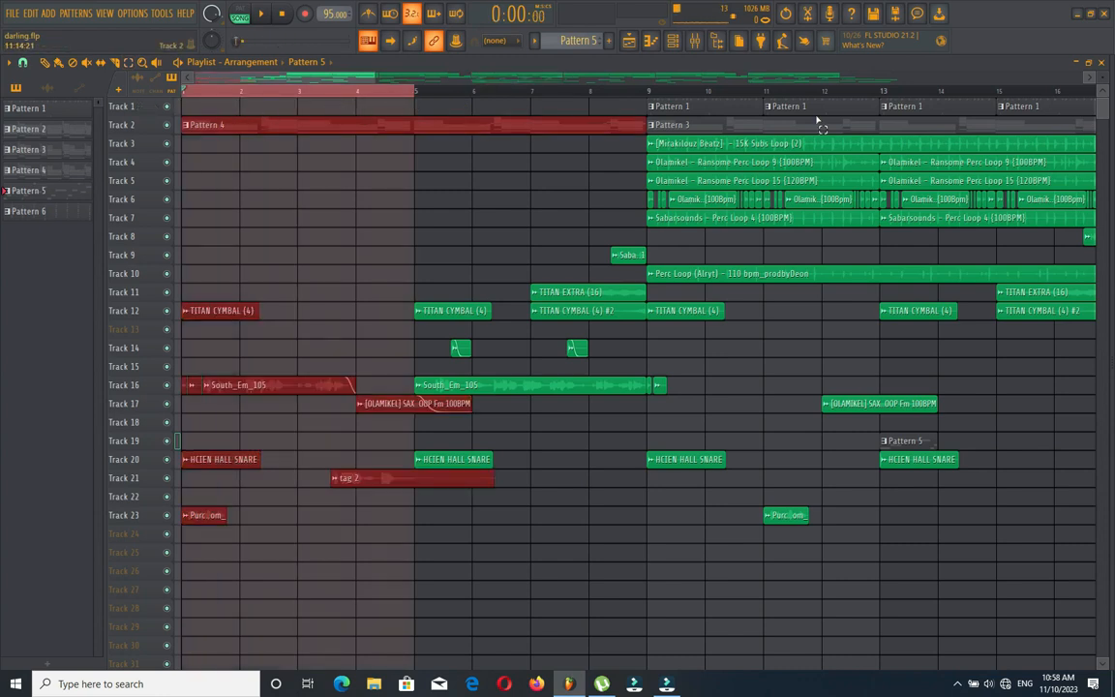
drag(1101, 79, 1101, 58)
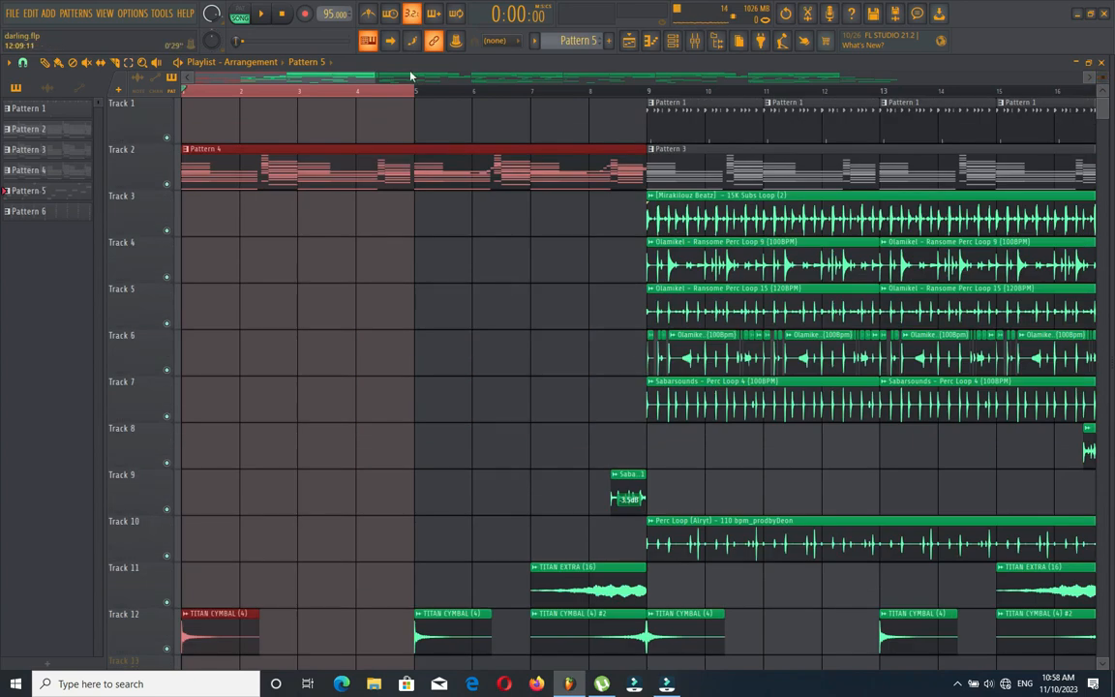
scroll(356, 78, up, 4)
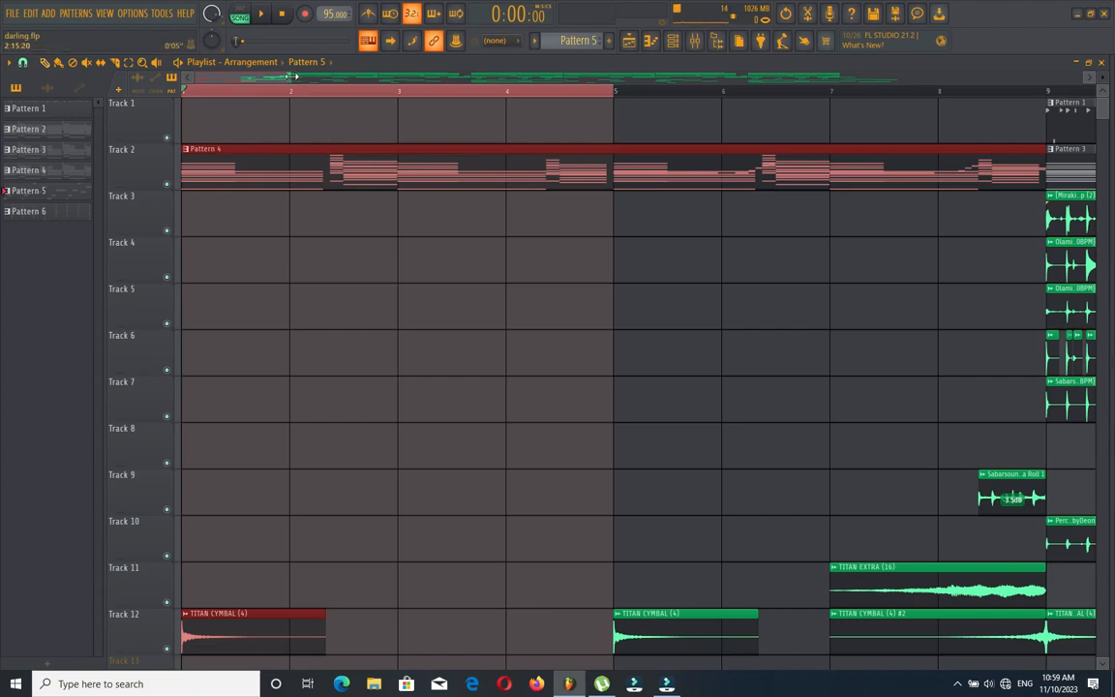
scroll(290, 76, down, 3)
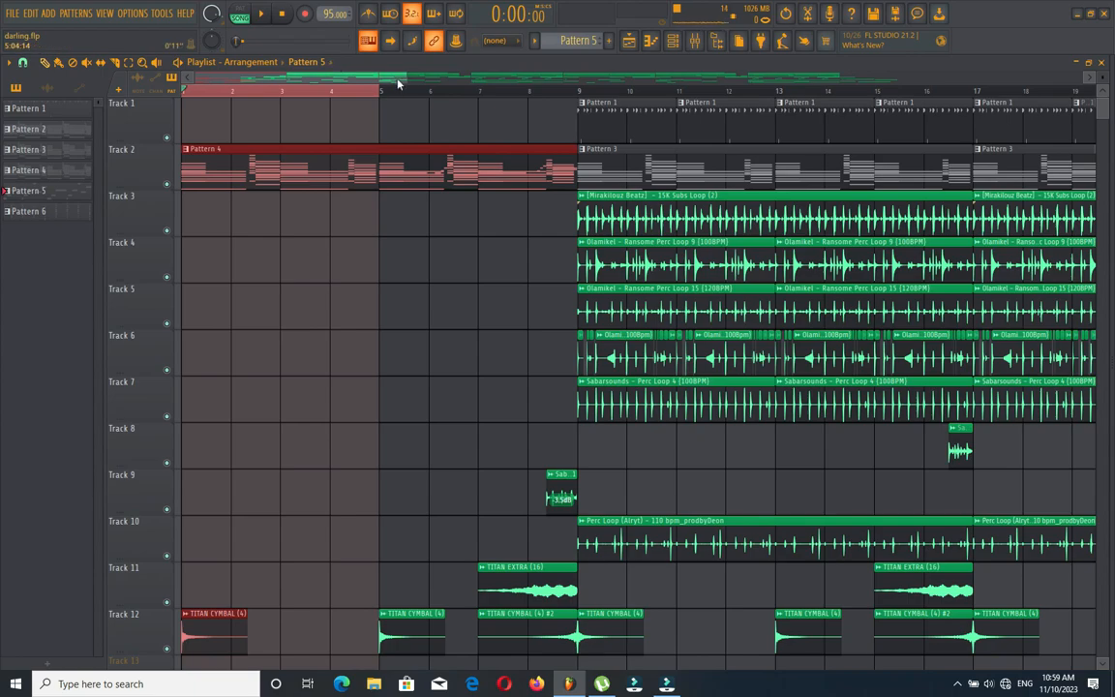
Review the whole arrangement across all tracks, clear the bars 1 to 5 selection and place the playhead in bar 4.
drag(405, 77, 1031, 455)
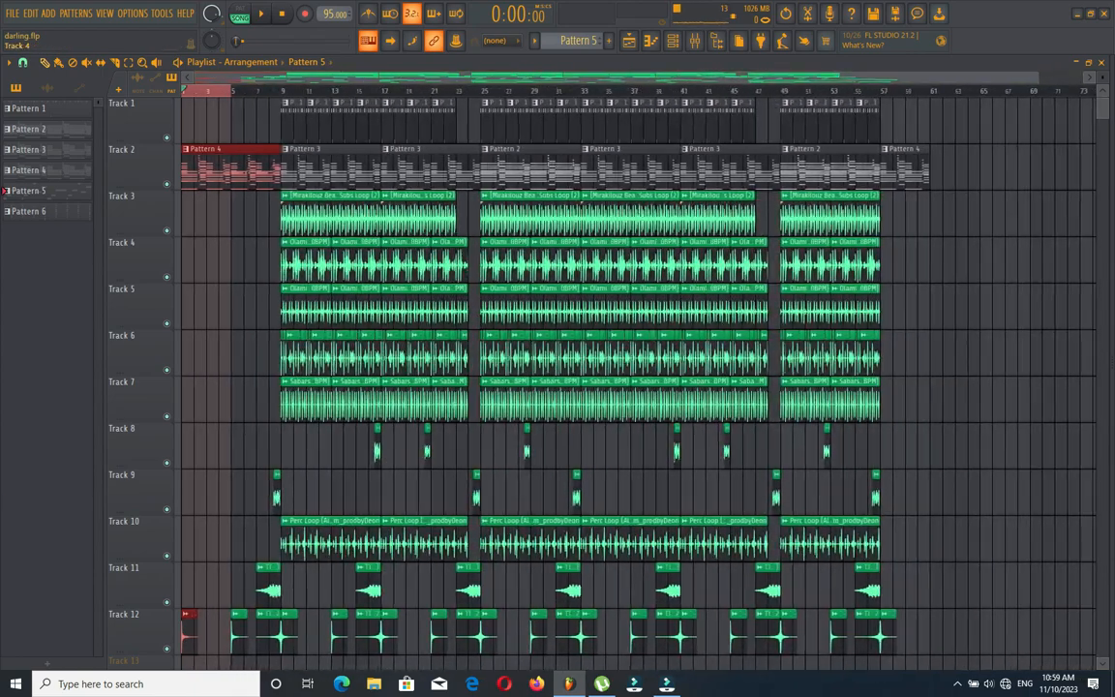
drag(1102, 77, 1102, 145)
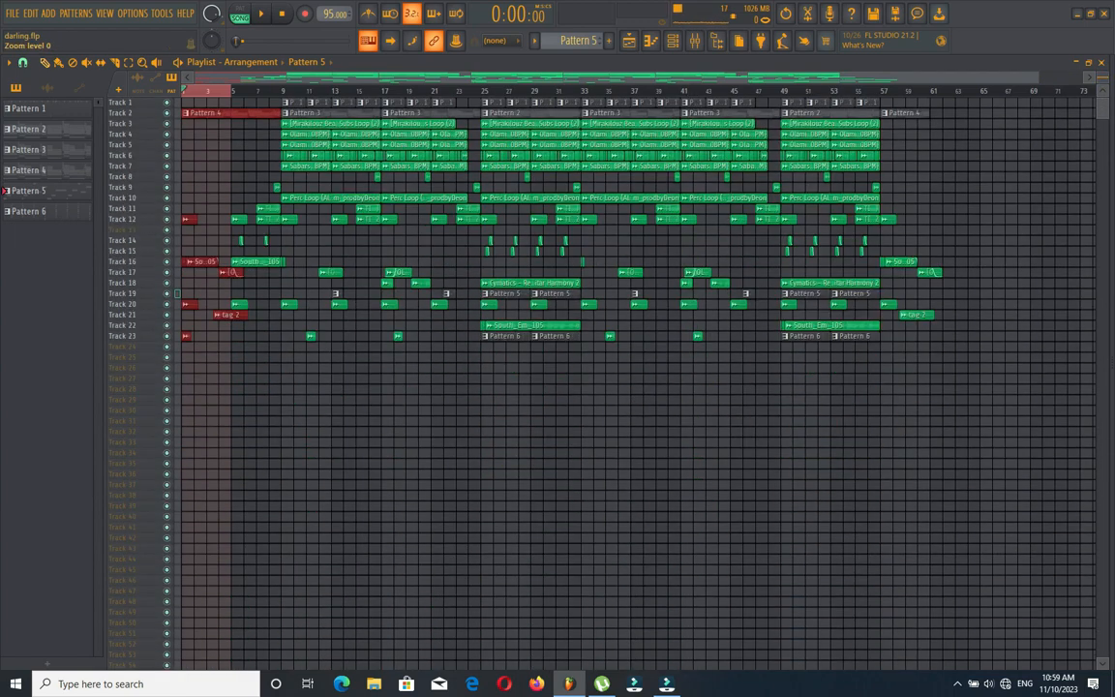
drag(1100, 77, 1100, 60)
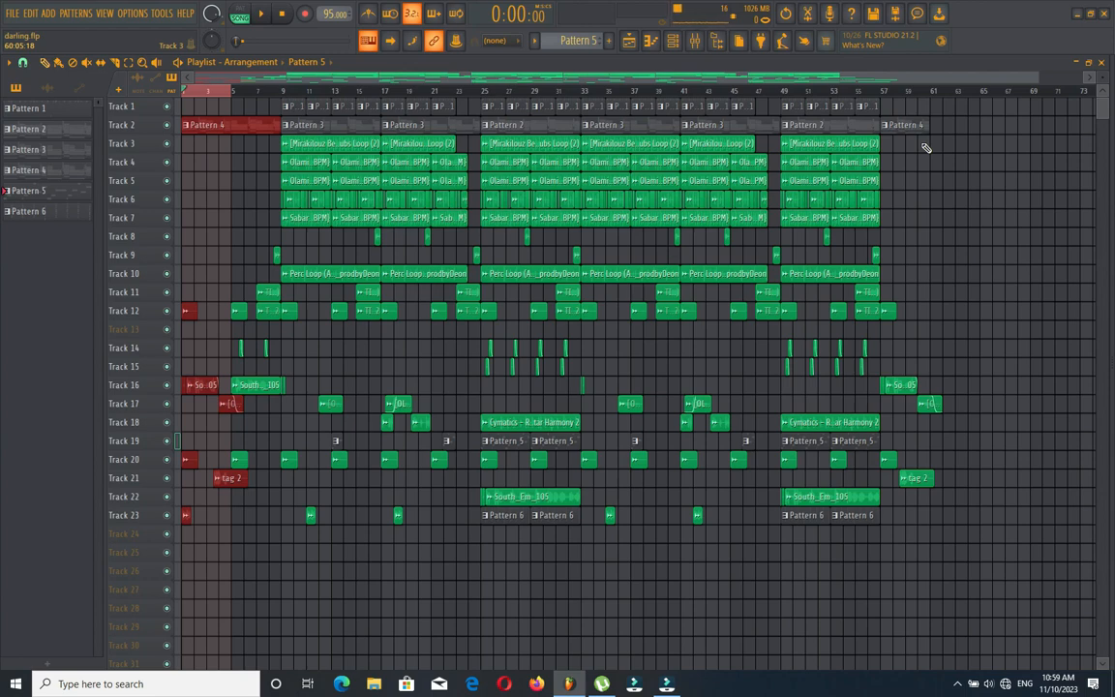
click(221, 91)
ctrl+click(224, 94)
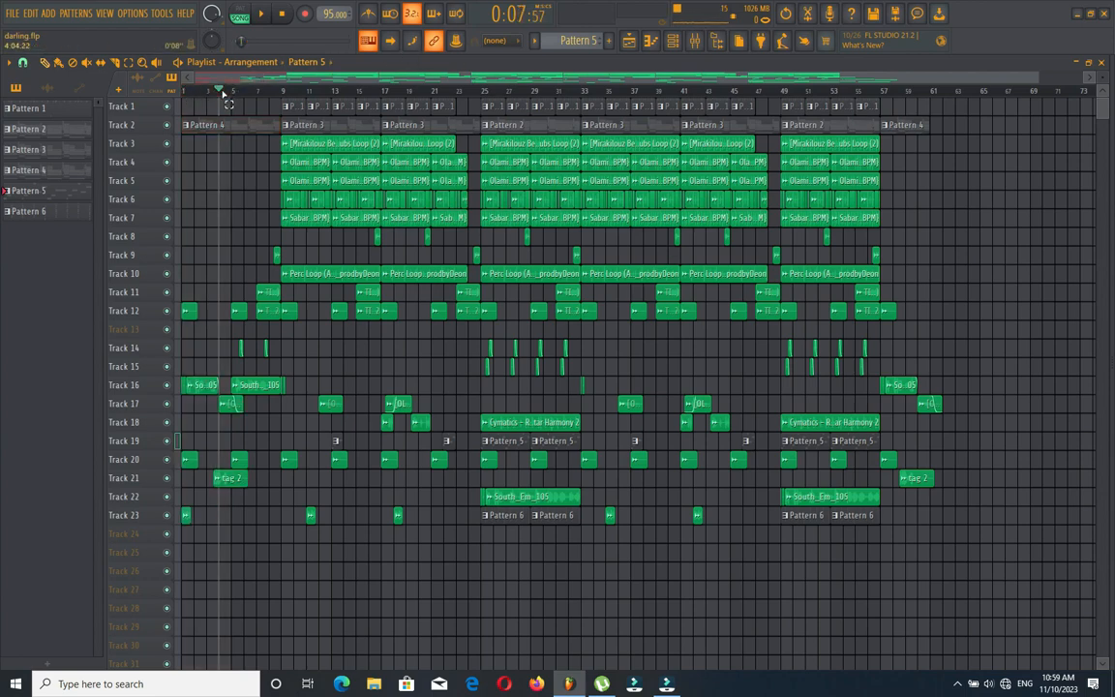